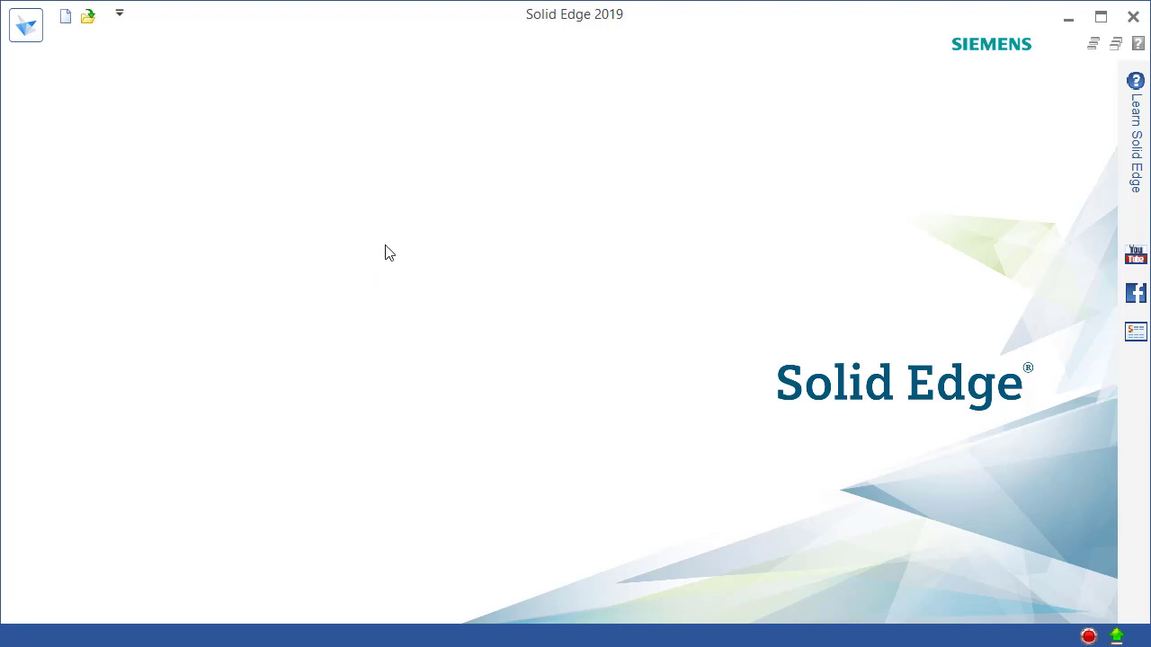
Open the Application menu to show recent folders and files such as NACA241263Airfoil.par
left_click(31, 36)
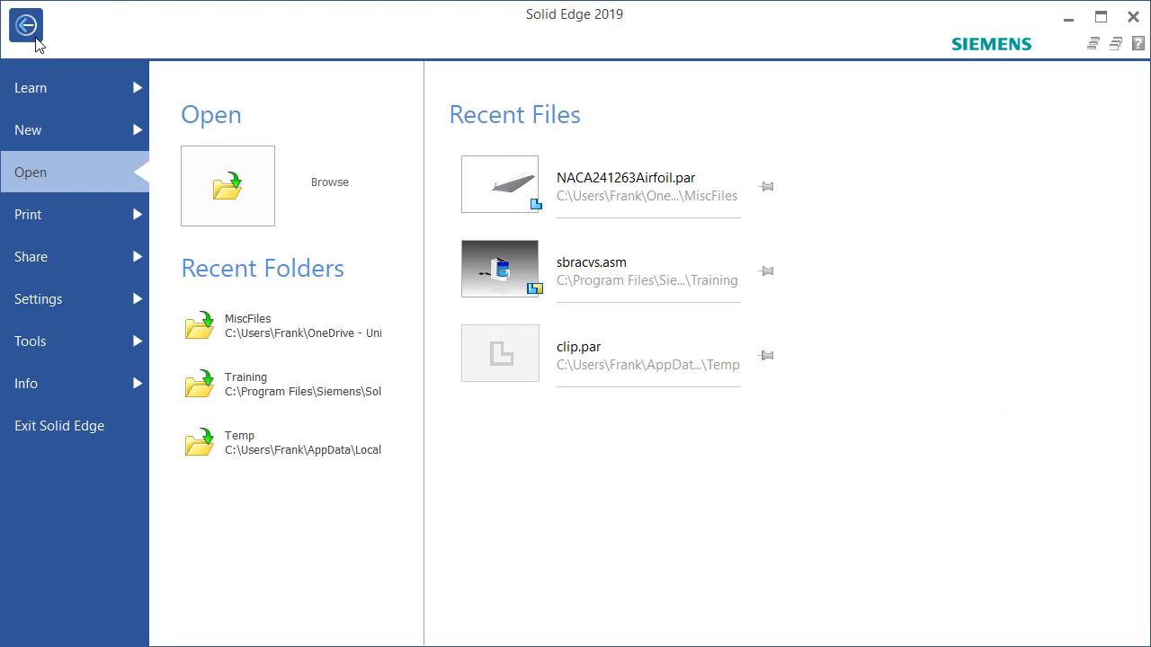
Create a new assembly and drag base.par from the Training parts library into it
left_click(69, 135)
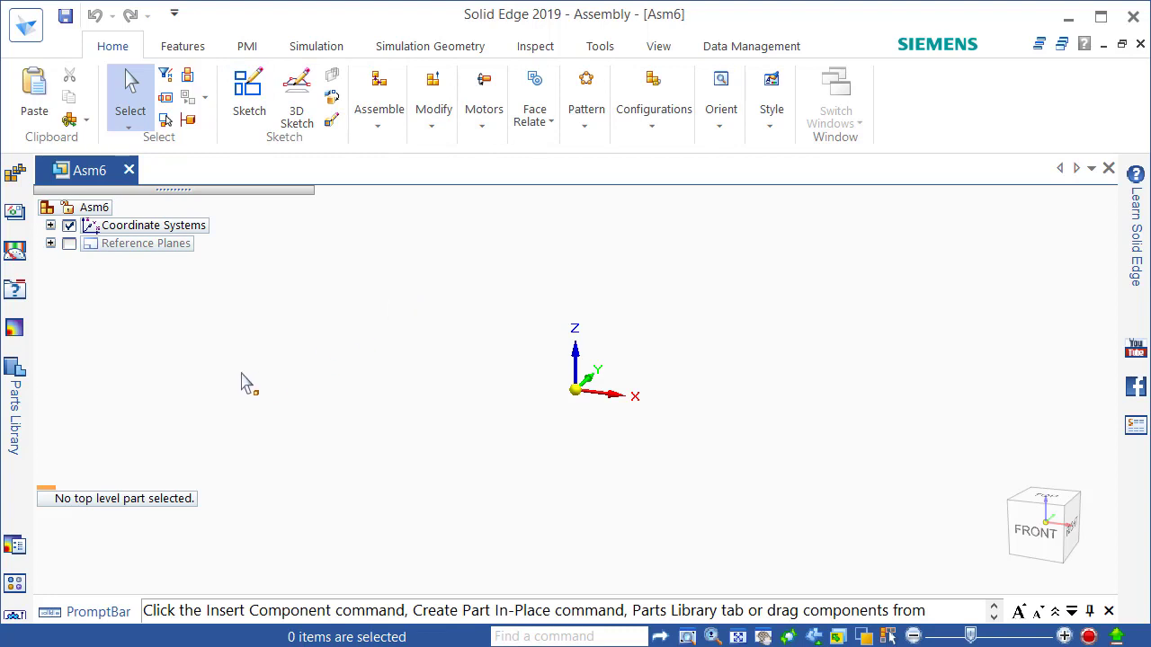
left_click(15, 416)
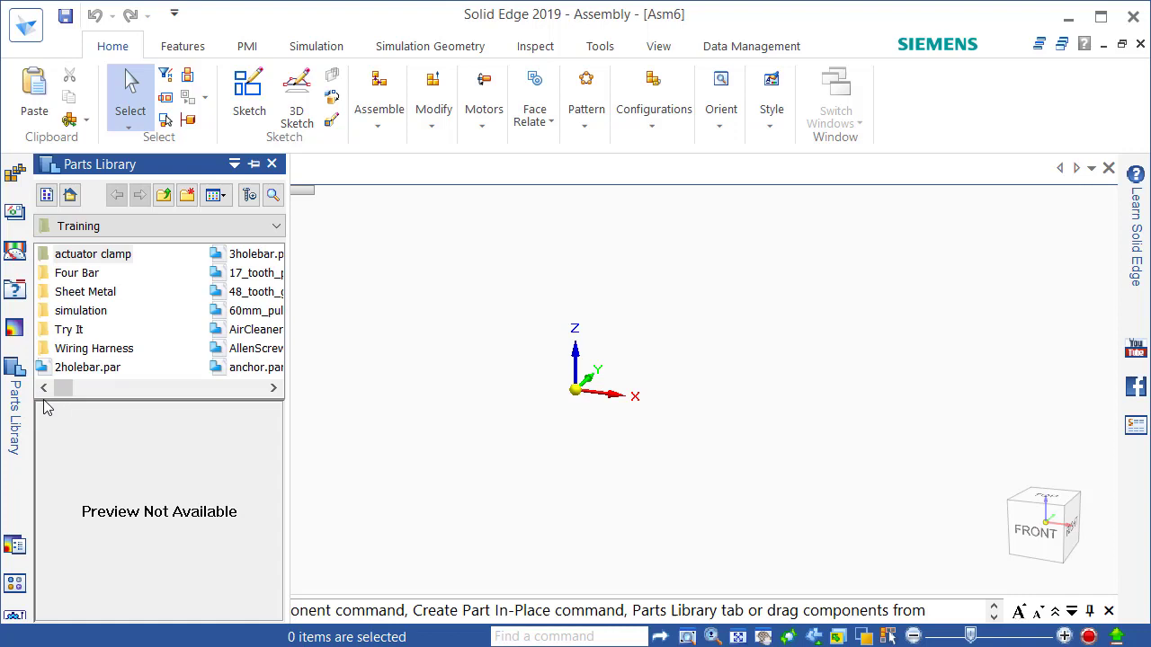
left_click(212, 389)
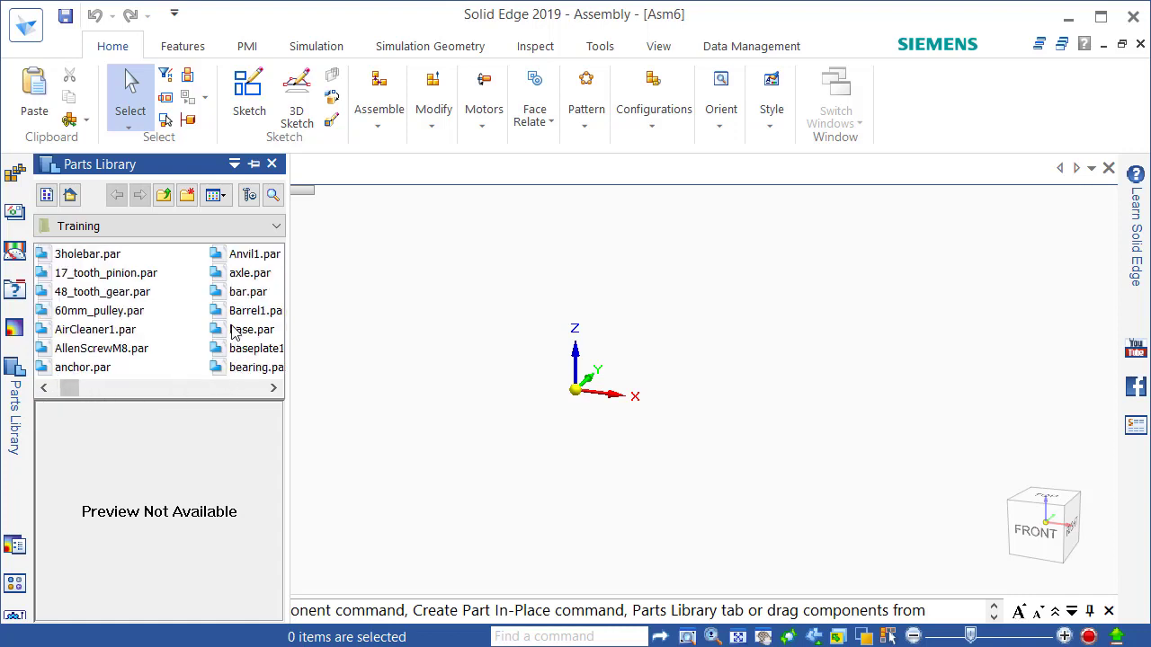
left_click(217, 336)
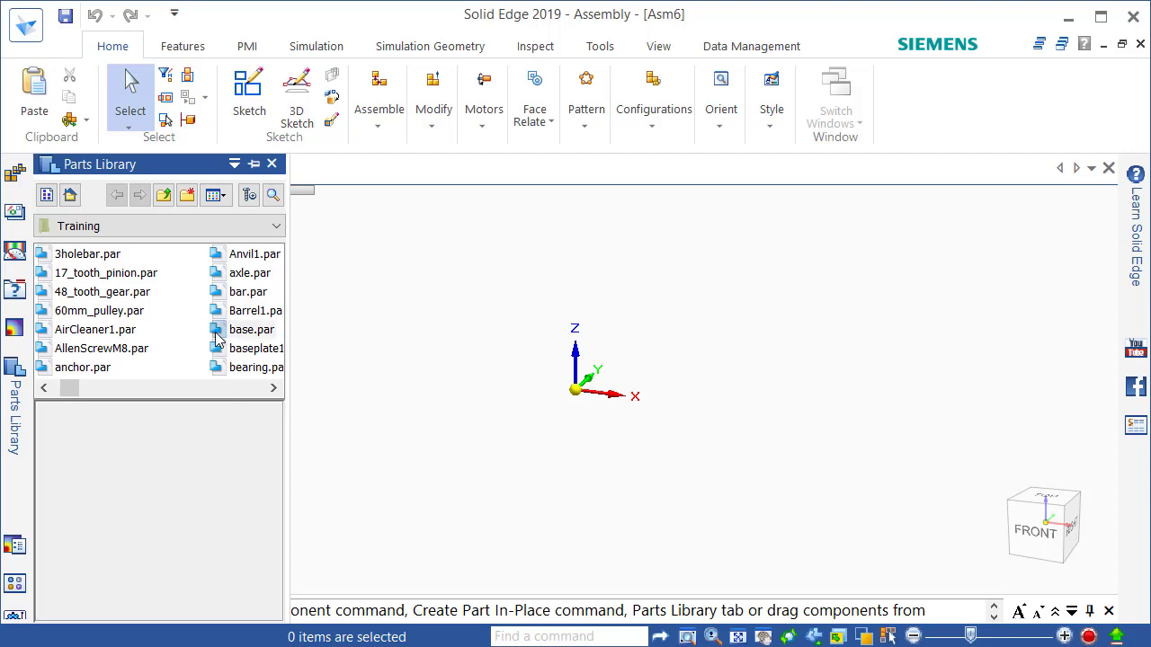
left_click_drag(217, 335, 597, 249)
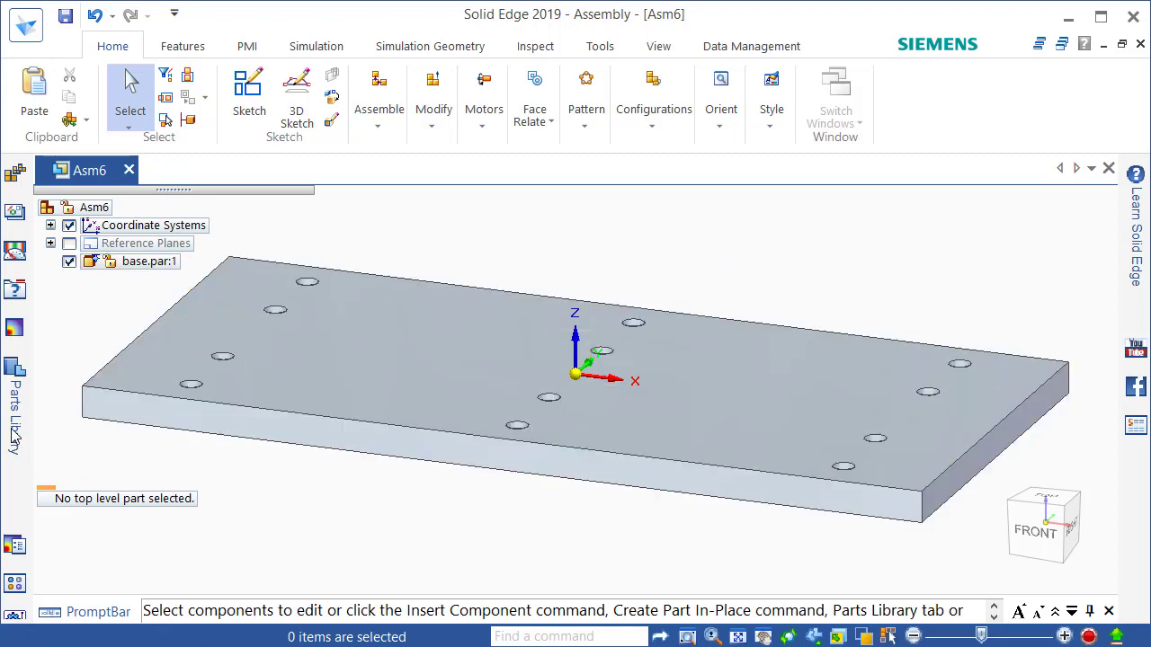
Drag rail.par from the Parts Library into Asm6 above the base plate
mouse_move(13, 436)
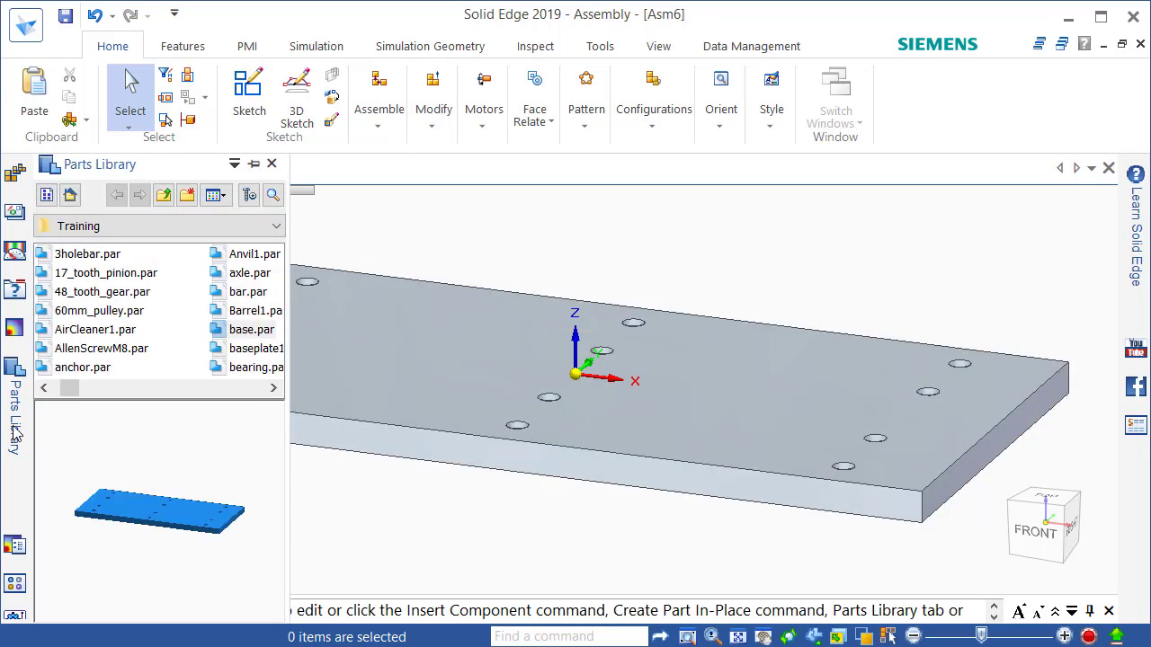
left_click(236, 387)
left_click_drag(79, 389, 110, 400)
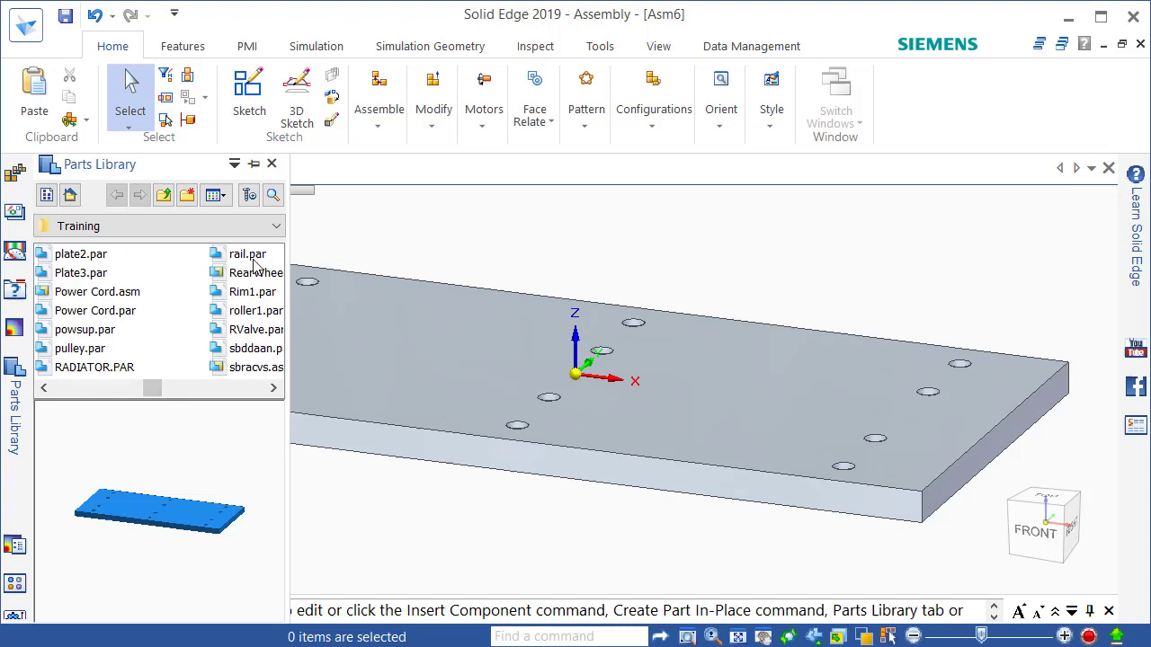
left_click(251, 261)
left_click_drag(221, 260, 647, 274)
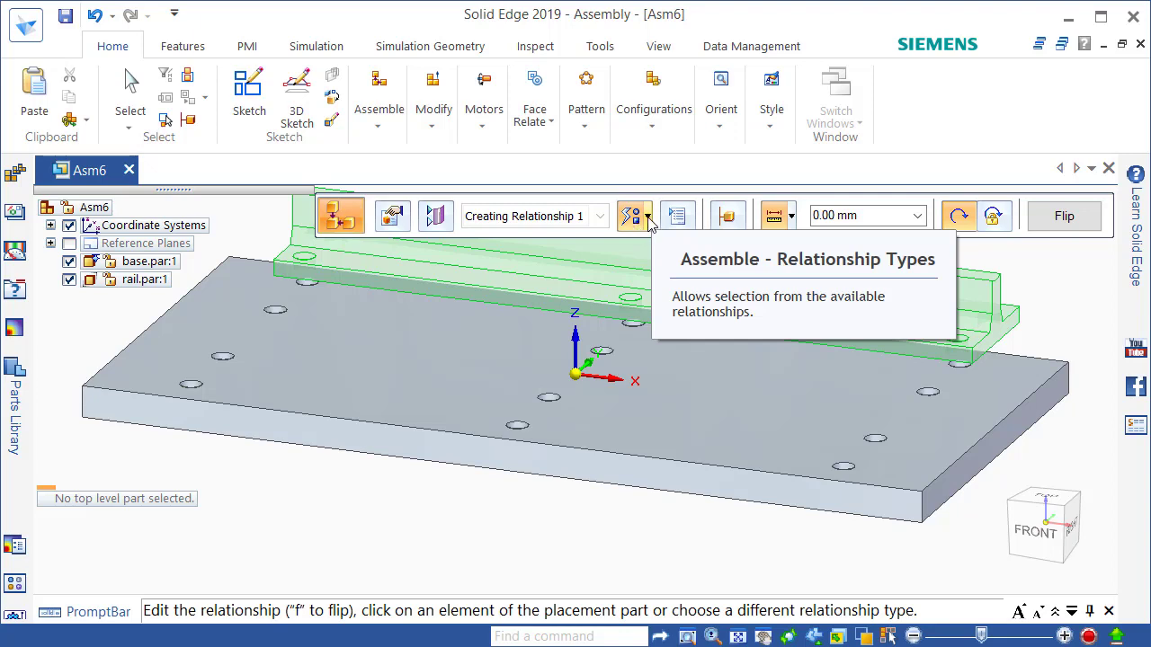
Change the rail's relationship type to FlashFit
left_click(649, 221)
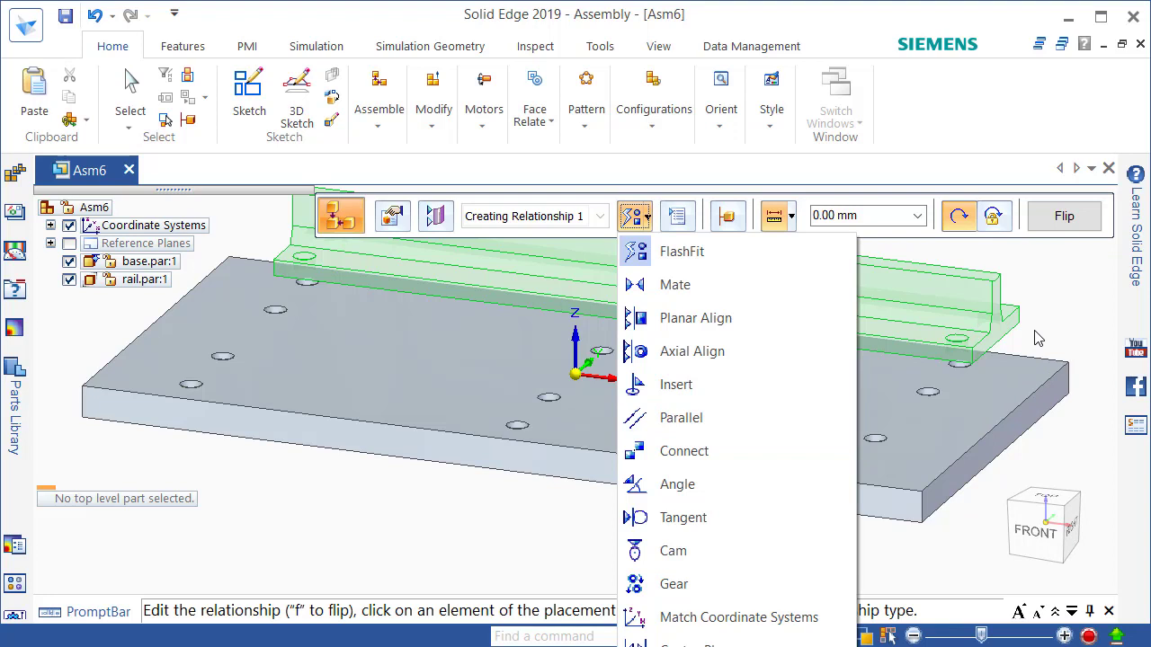
left_click(699, 255)
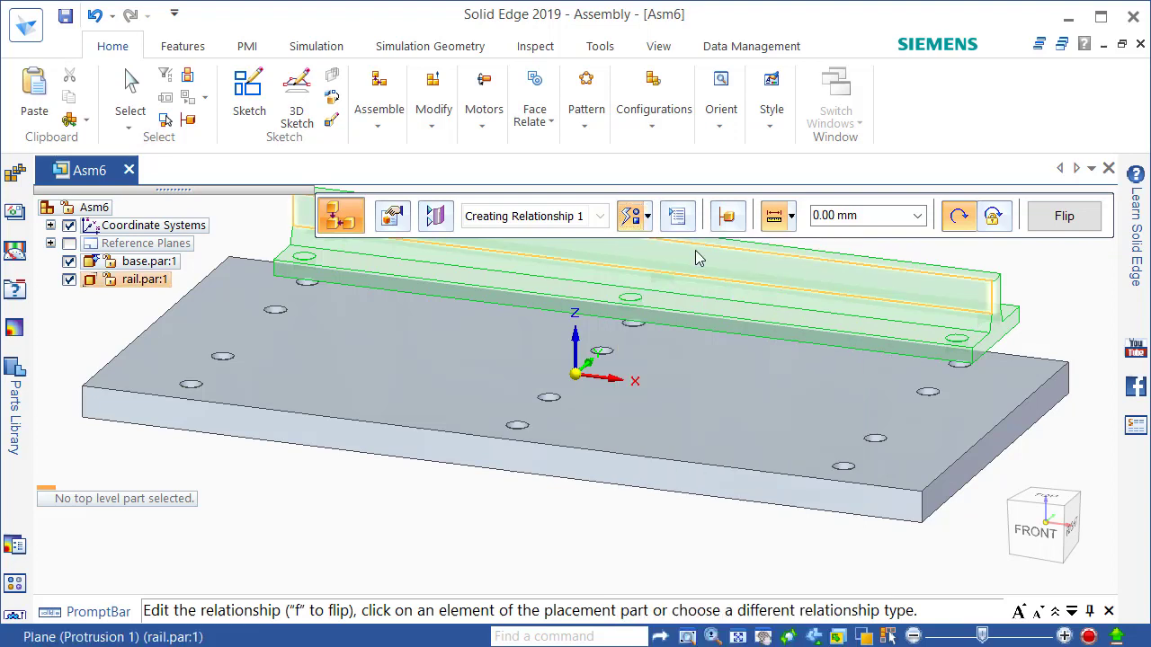
Mate the rail's bottom Protrusion 1 face flush to the base plate's top face
right_click(893, 359)
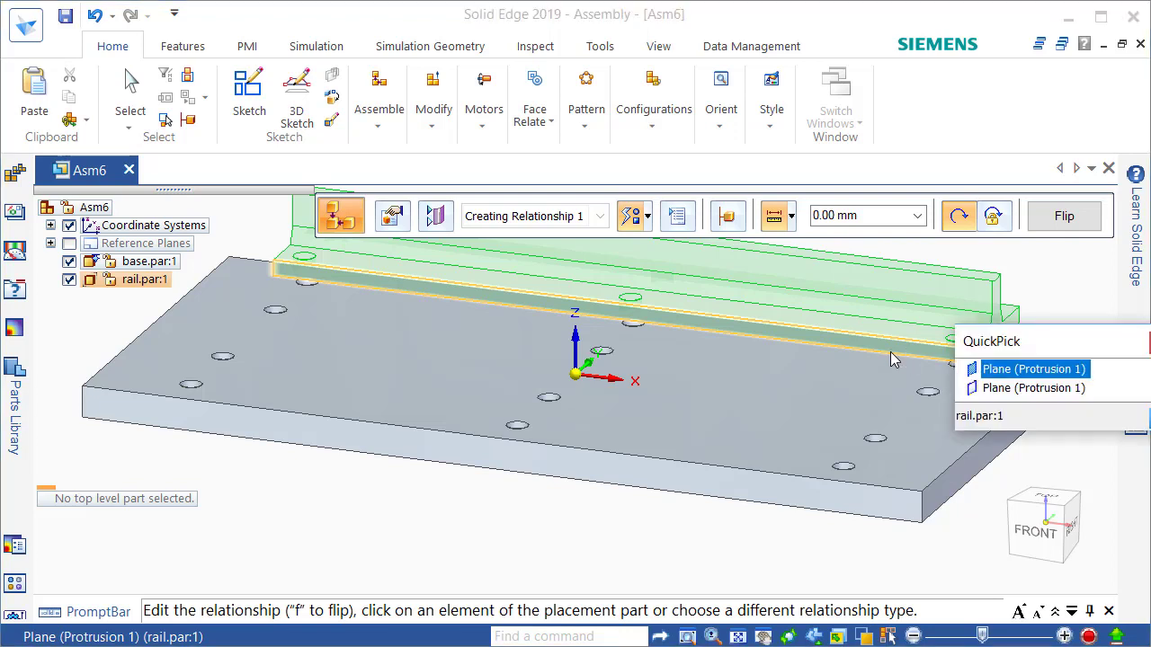
left_click(1013, 389)
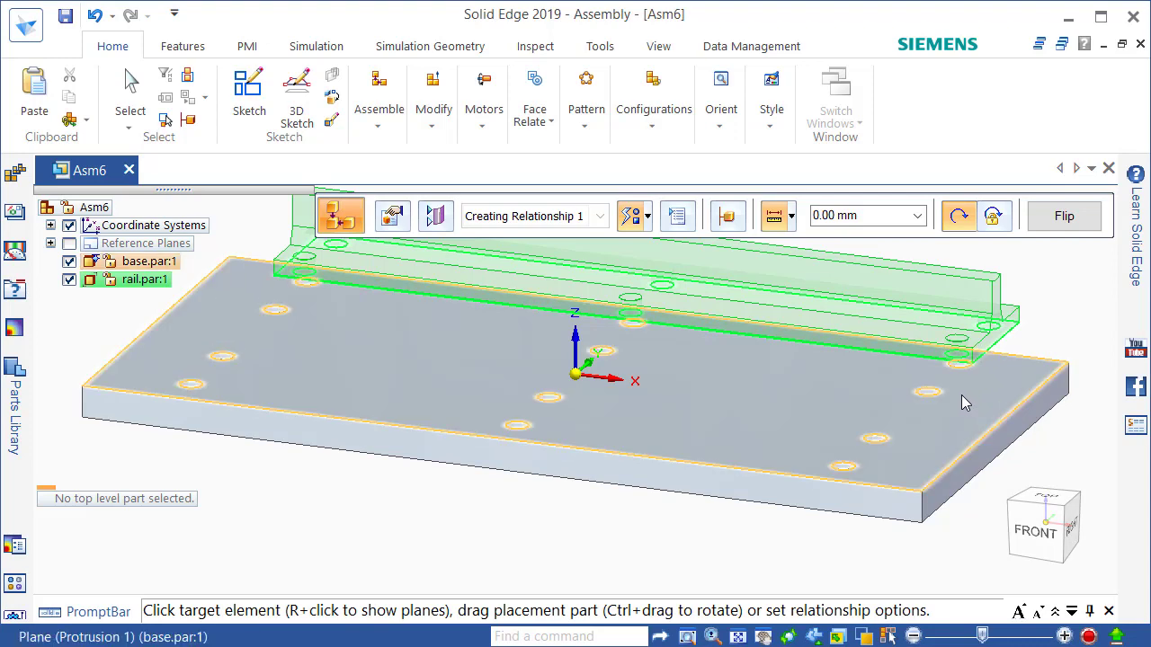
left_click(412, 380)
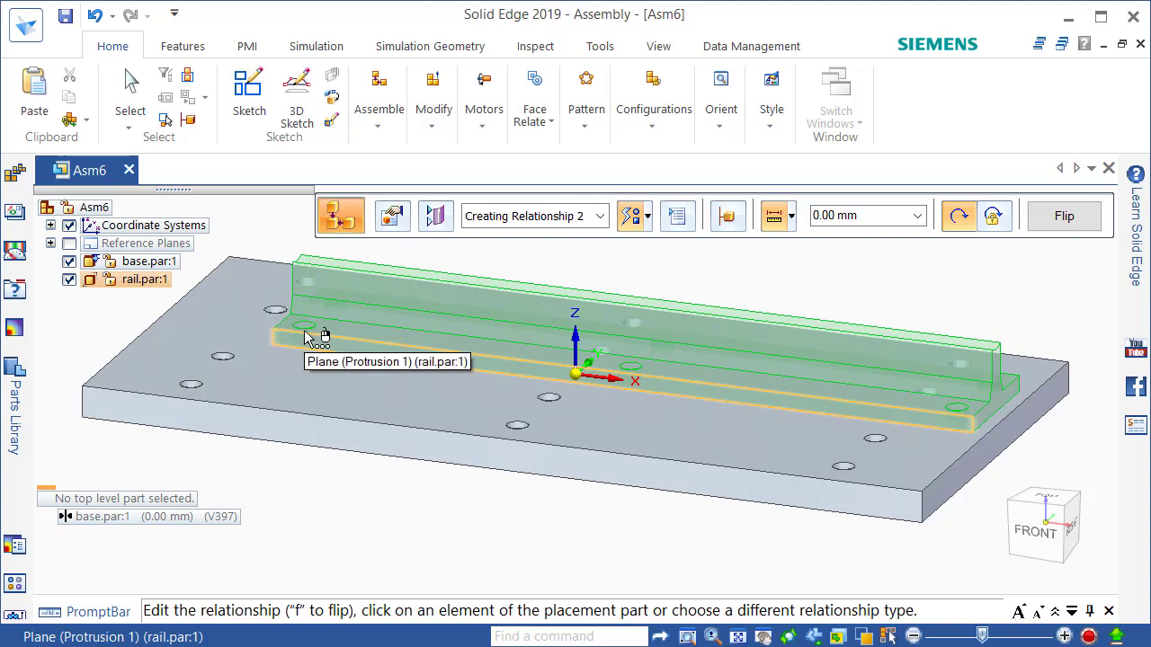
Align the axes of both rail end holes with the matching base plate hole axes
right_click(305, 333)
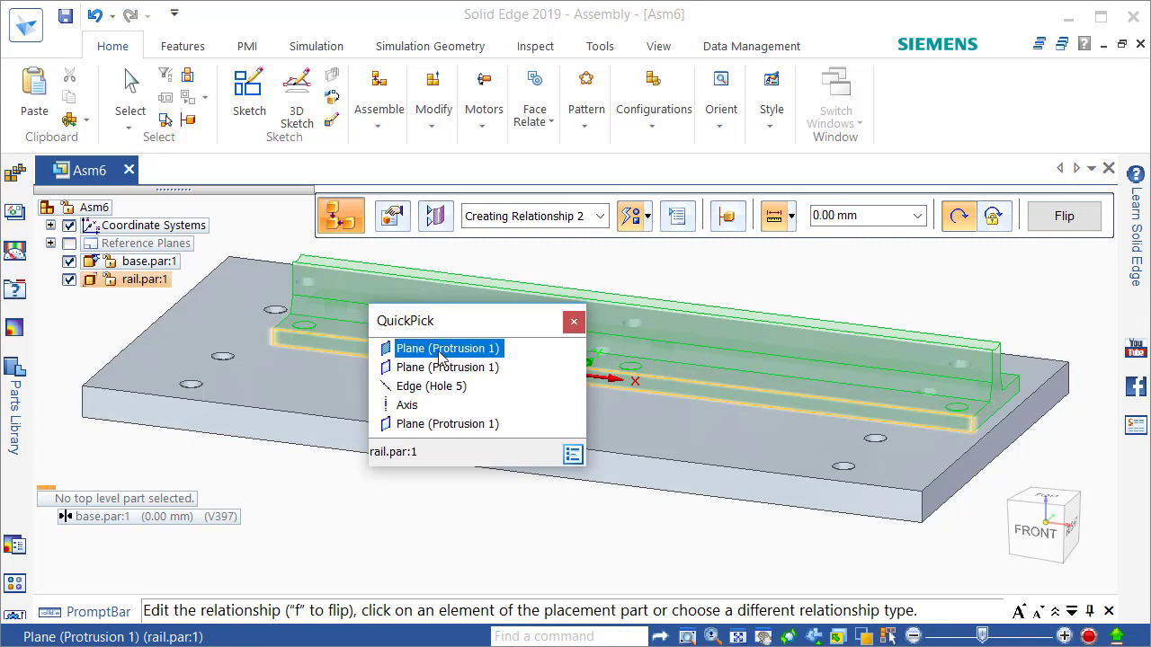
left_click(412, 406)
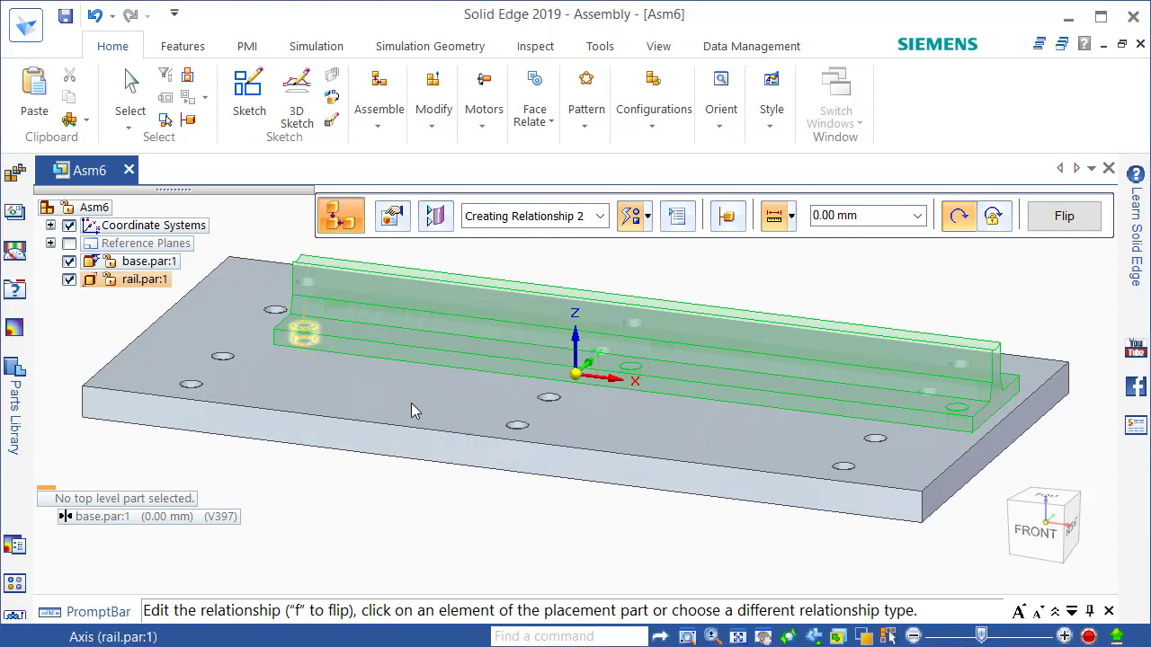
left_click(190, 398)
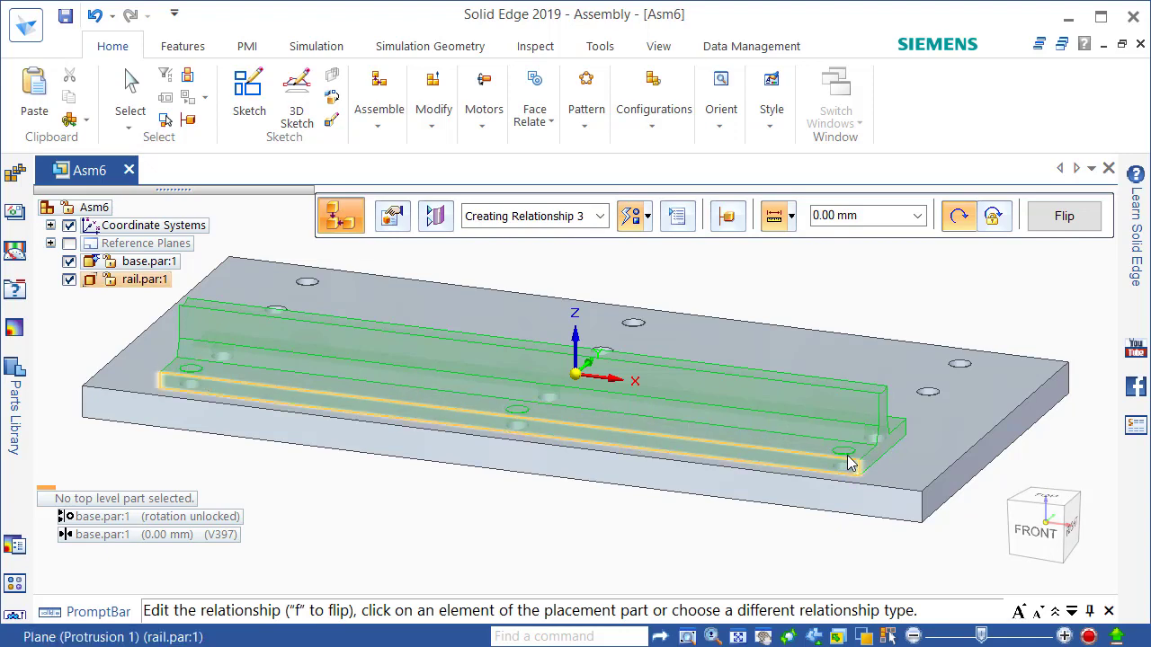
right_click(849, 456)
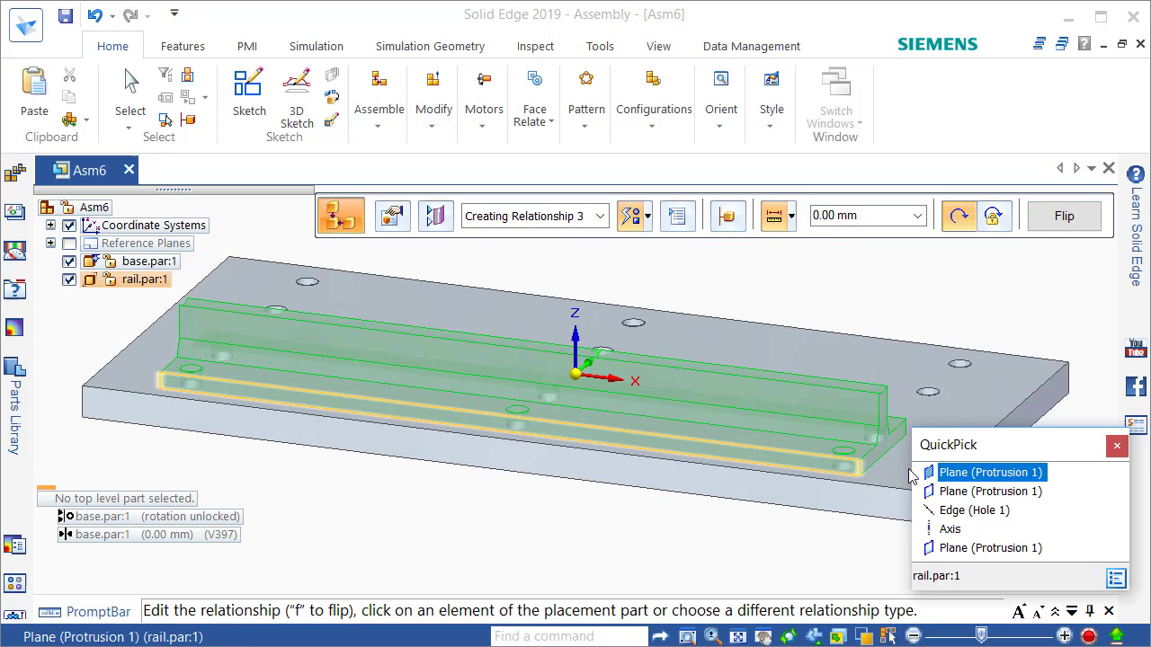
left_click(951, 529)
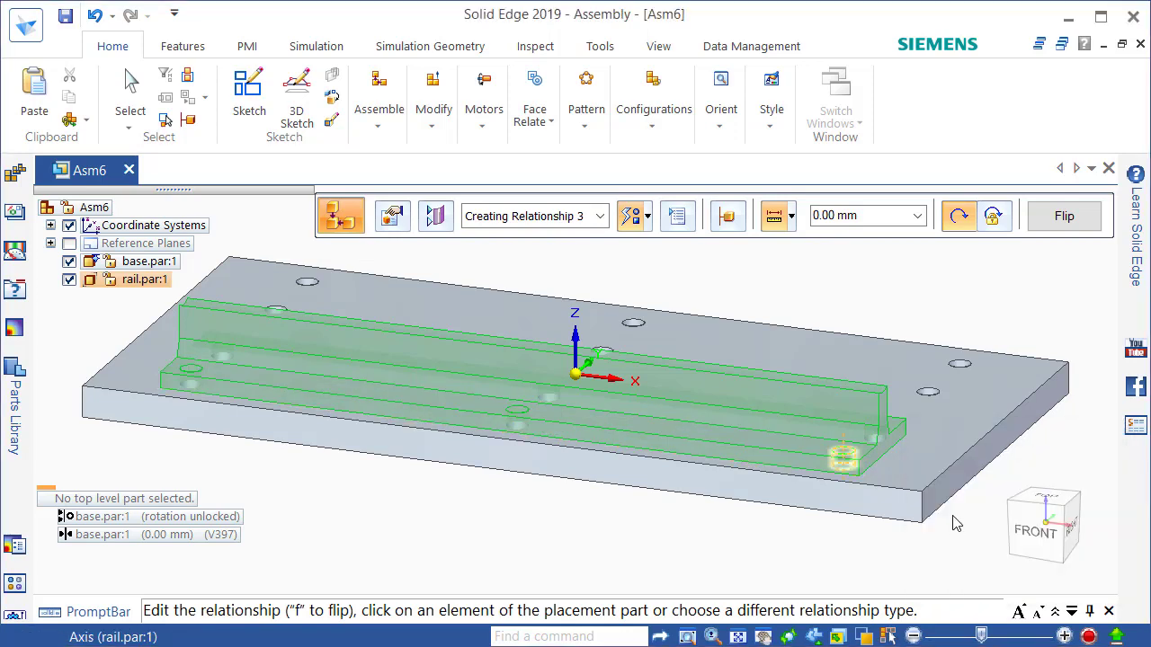
left_click(843, 505)
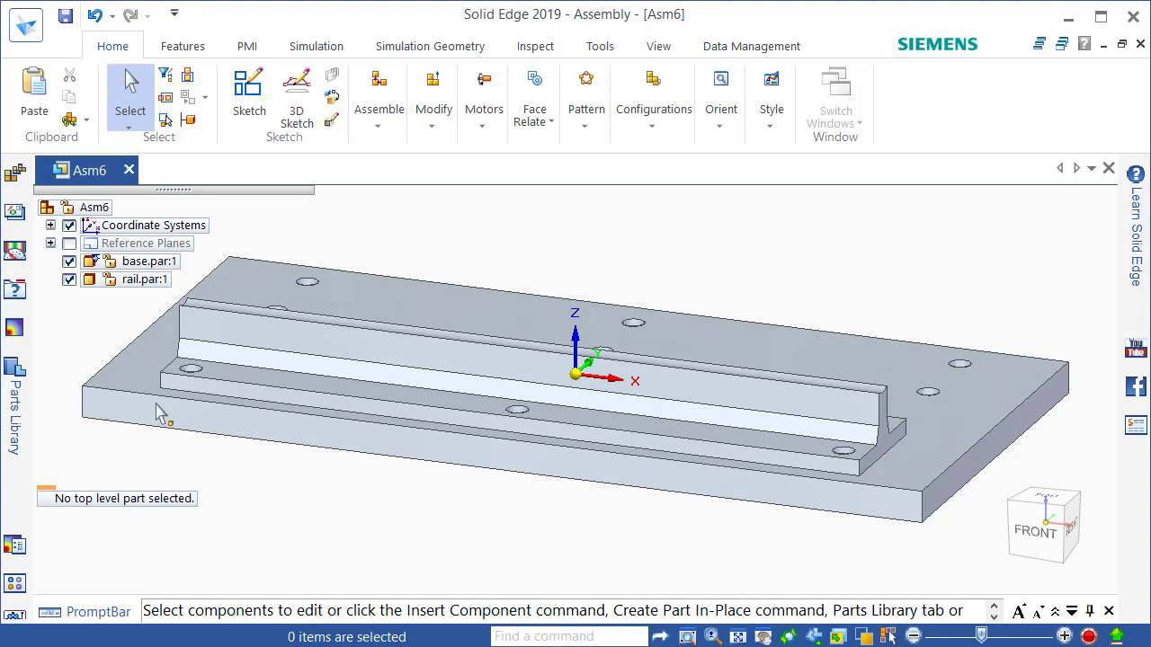
Drag bar.par from the Parts Library into the assembly above the rail
left_click(14, 414)
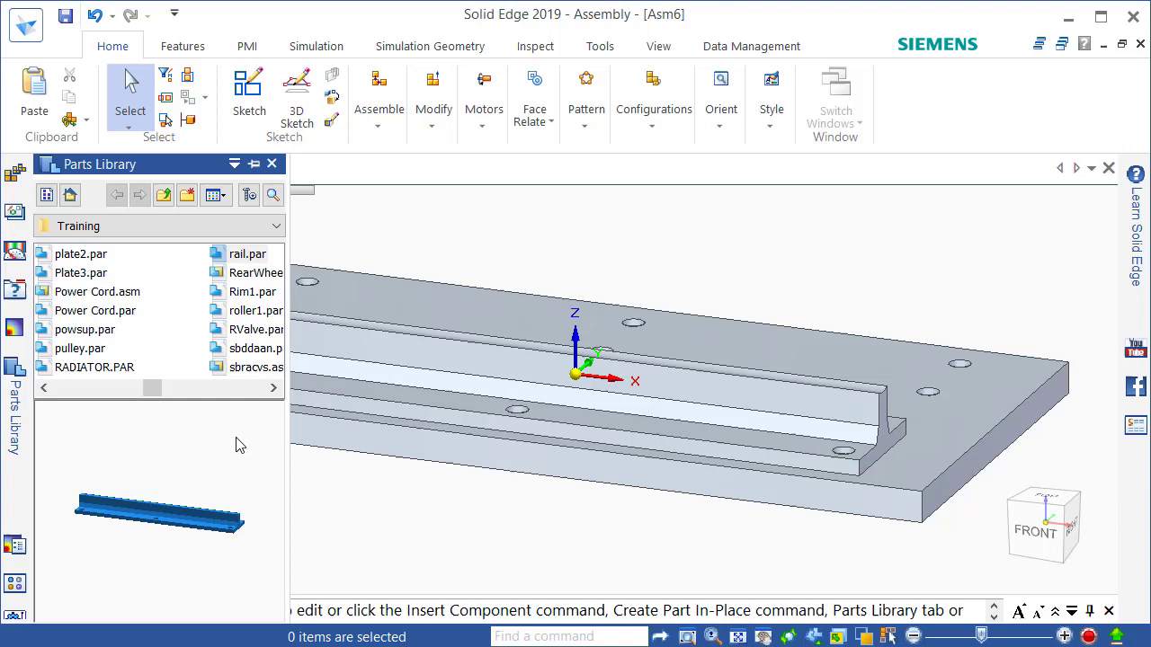
left_click(99, 389)
left_click(94, 389)
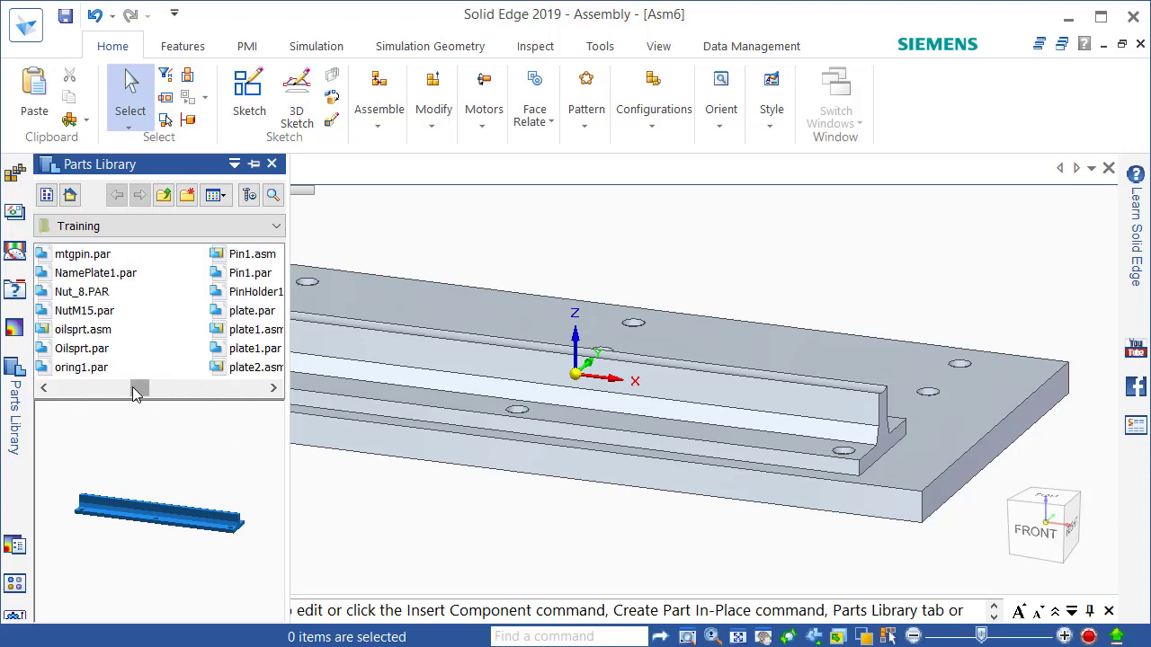
left_click_drag(135, 394, 76, 389)
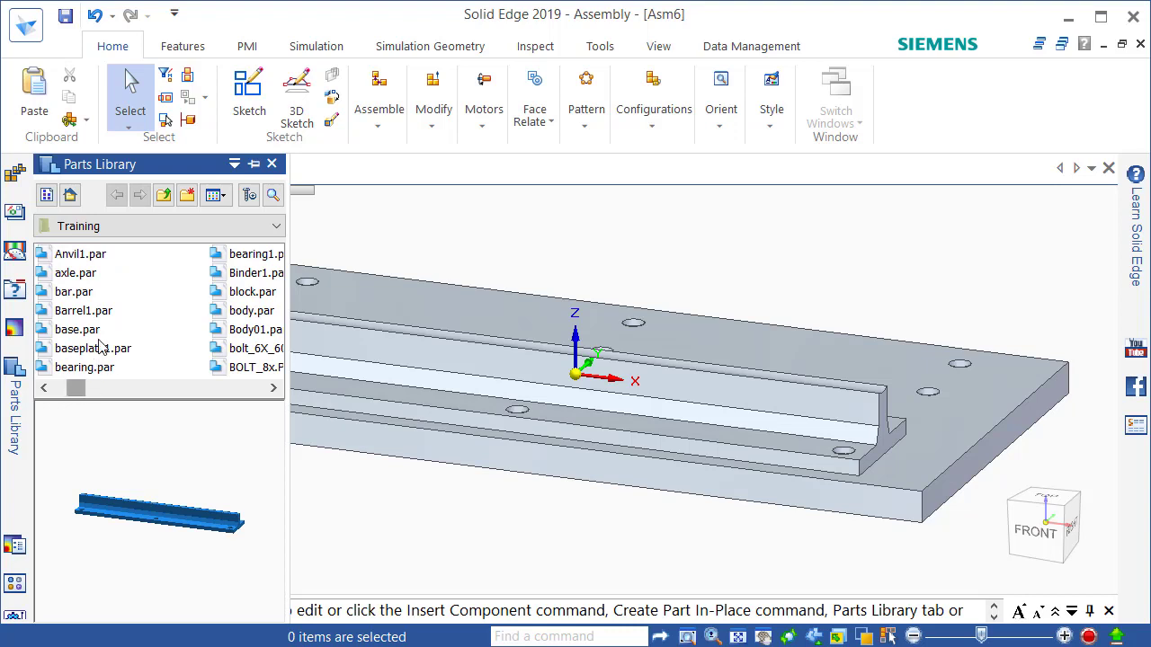
left_click(70, 296)
left_click_drag(52, 302, 511, 250)
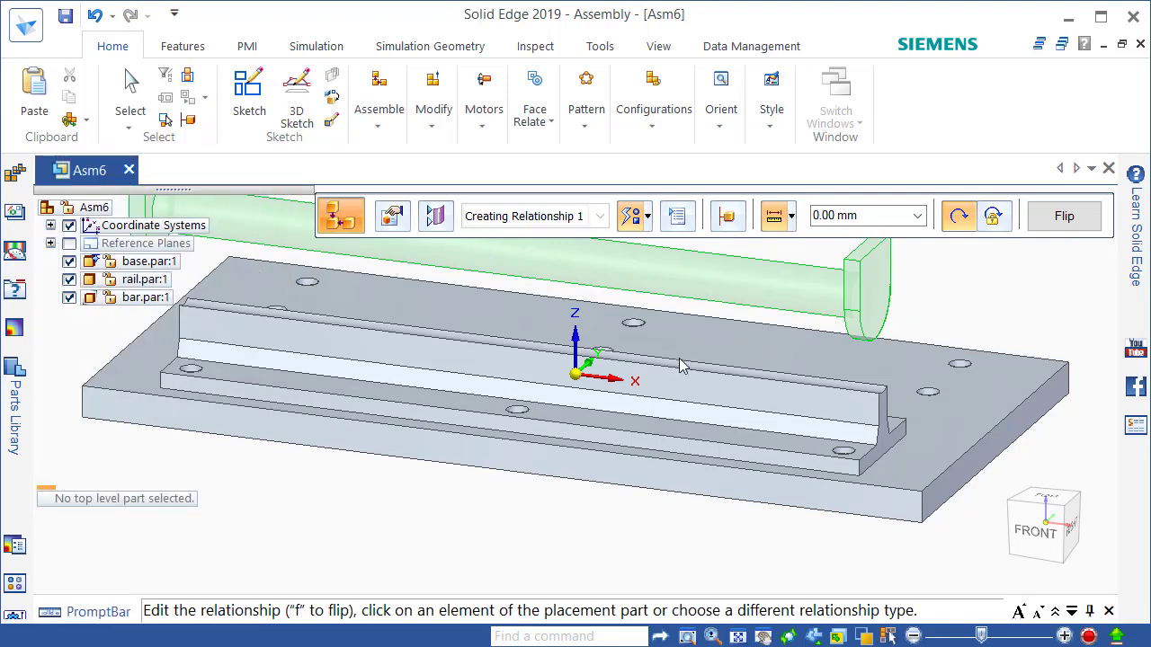
Align the bar's axis with the rail, flush its end with the rail end, against the base plate
left_click(711, 279)
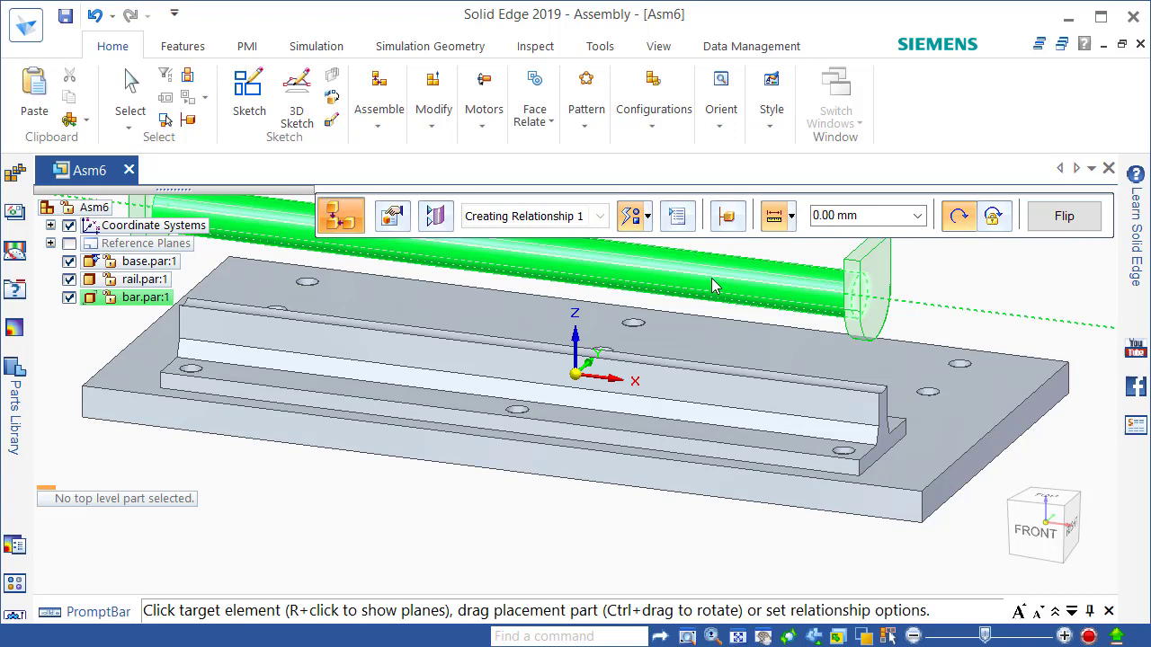
left_click(686, 369)
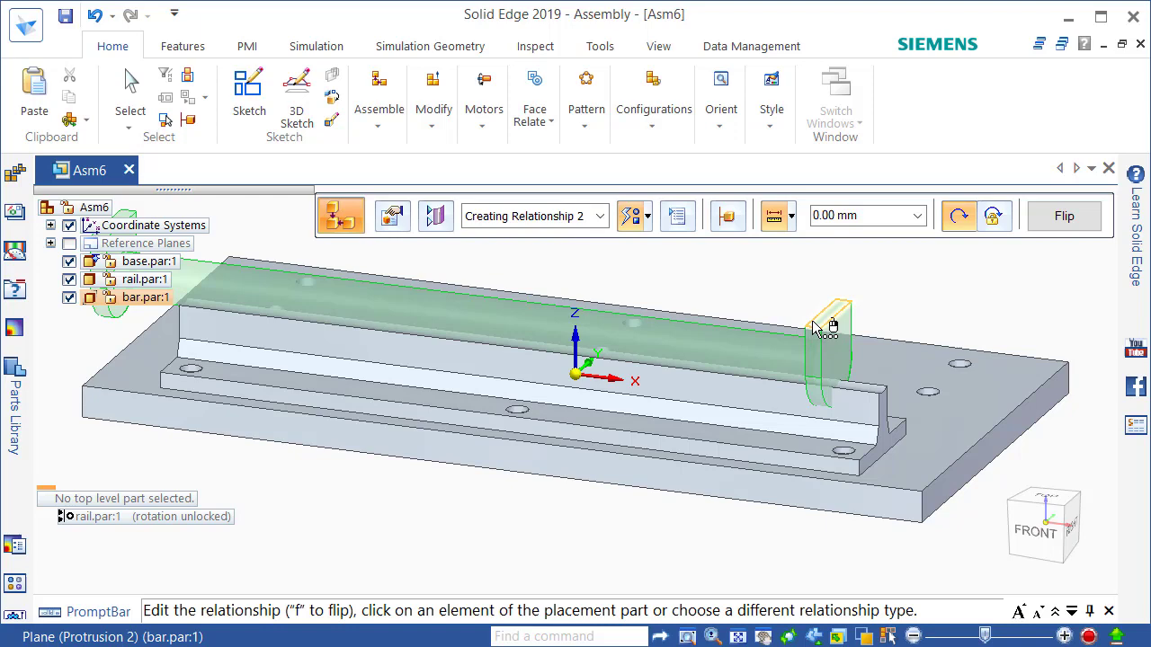
right_click(813, 327)
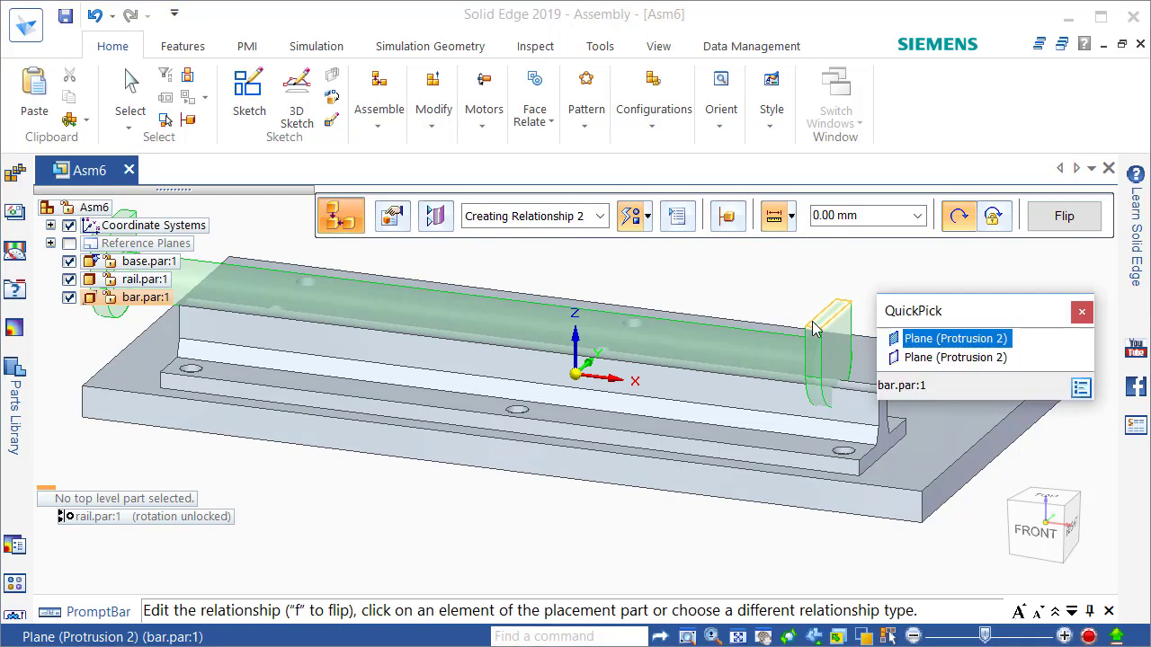
left_click(931, 358)
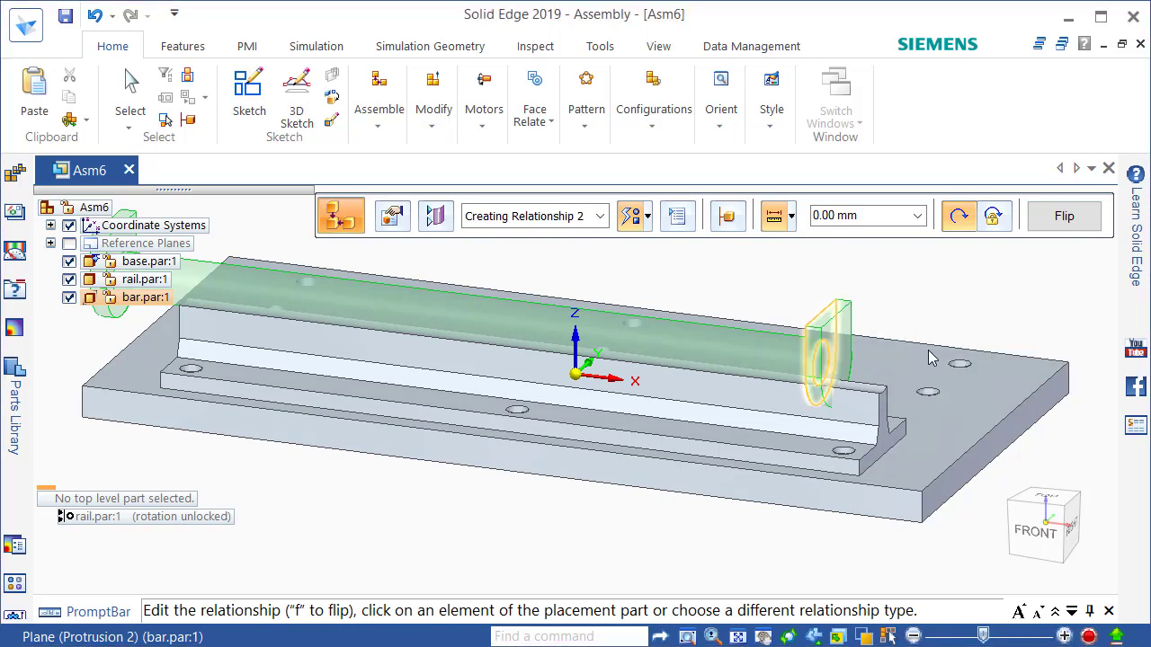
left_click(885, 448)
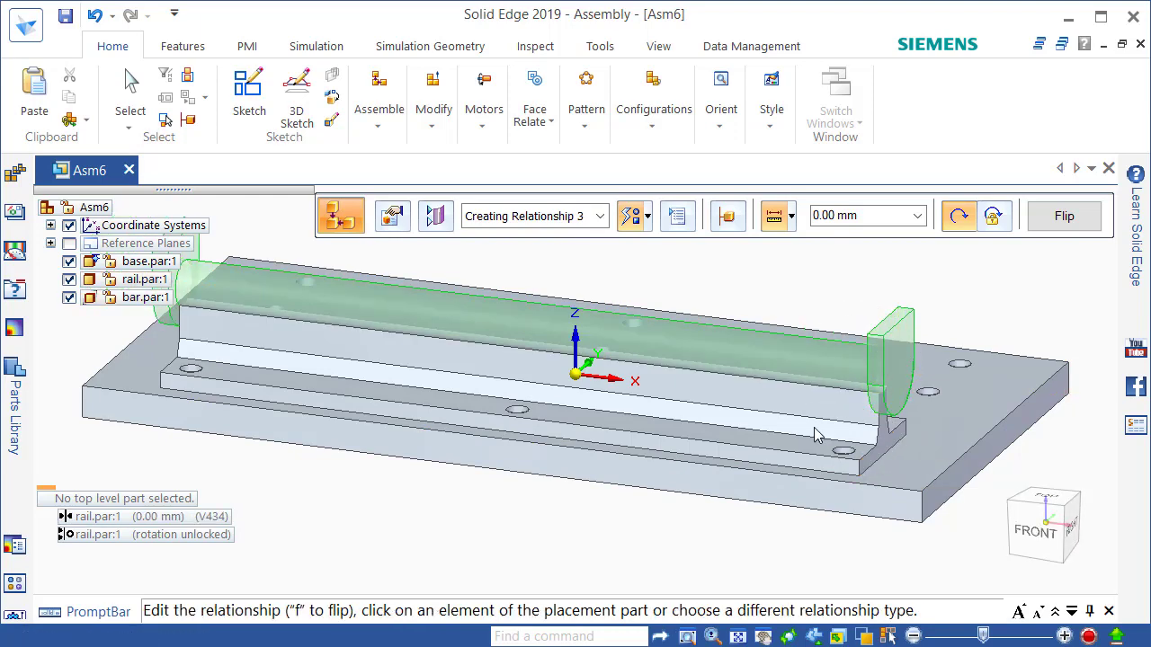
left_click(889, 333)
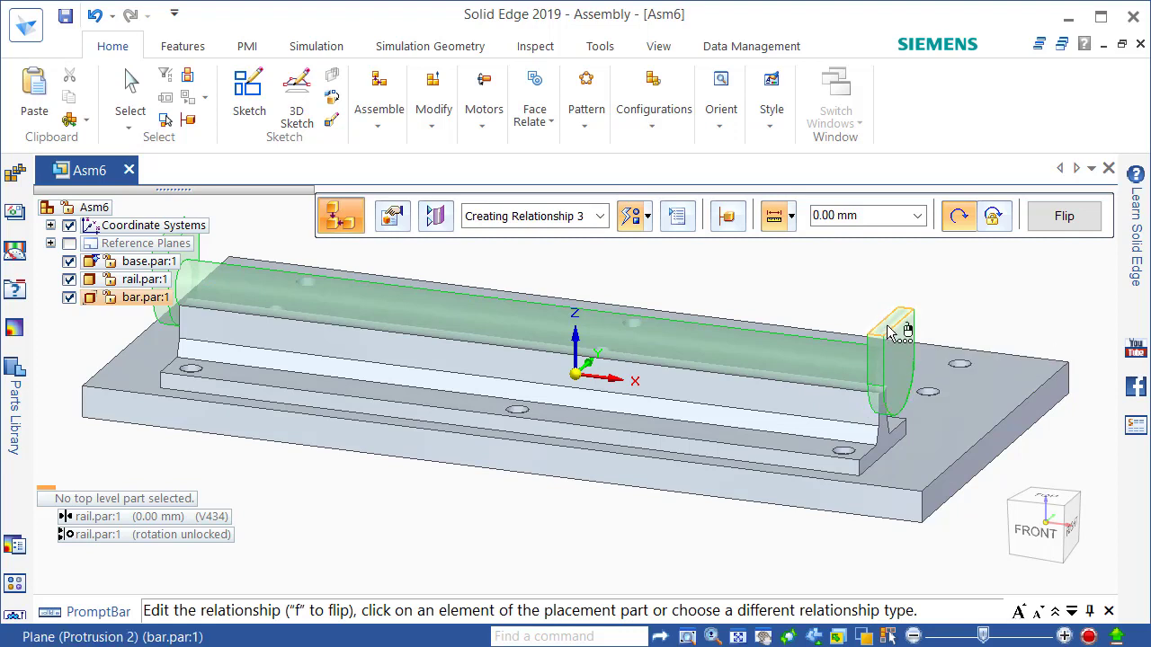
left_click(993, 386)
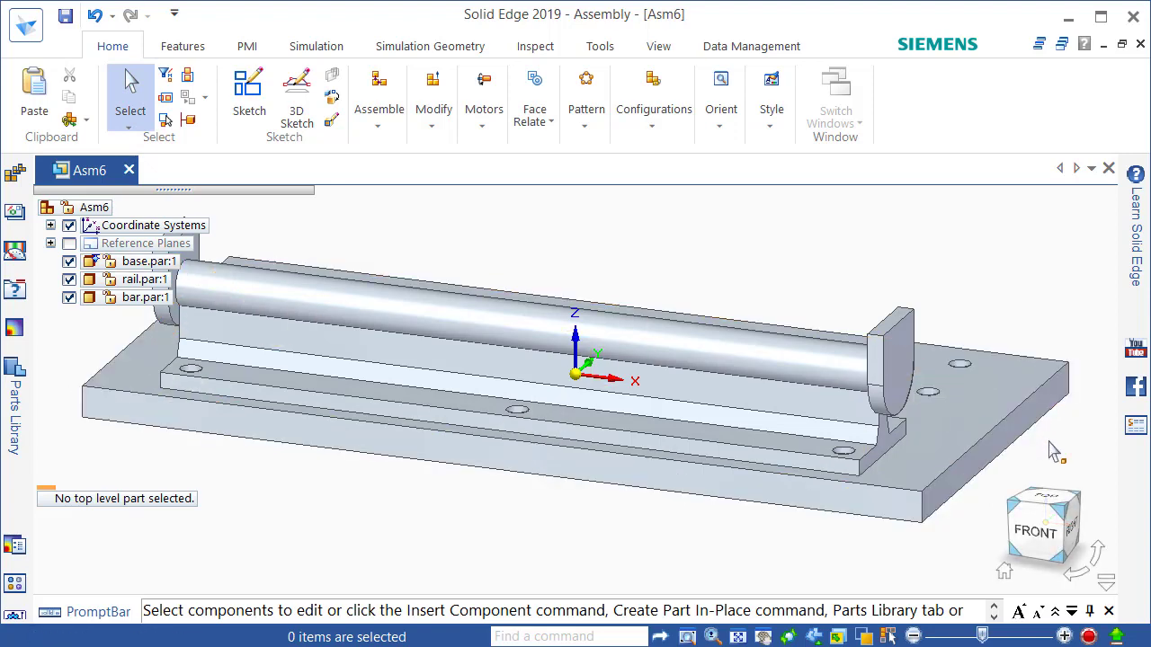
Drag AllenScrewM8.par from the Training parts library into Asm6
scroll(1052, 445, "down", 1)
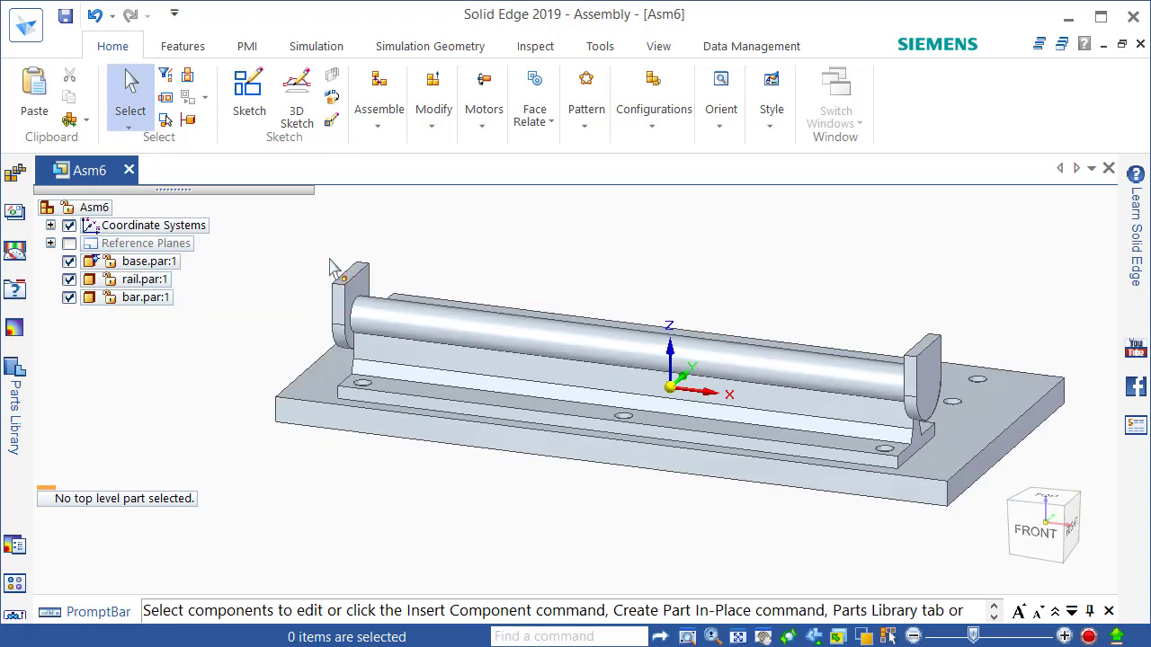
left_click(15, 393)
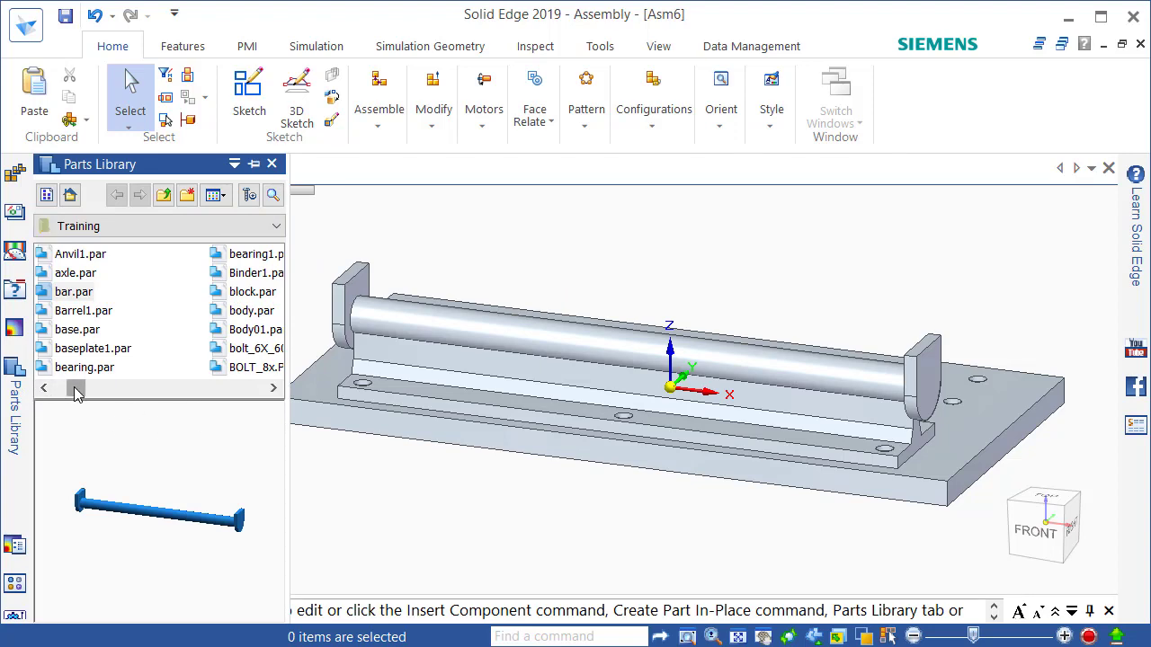
left_click_drag(75, 388, 59, 399)
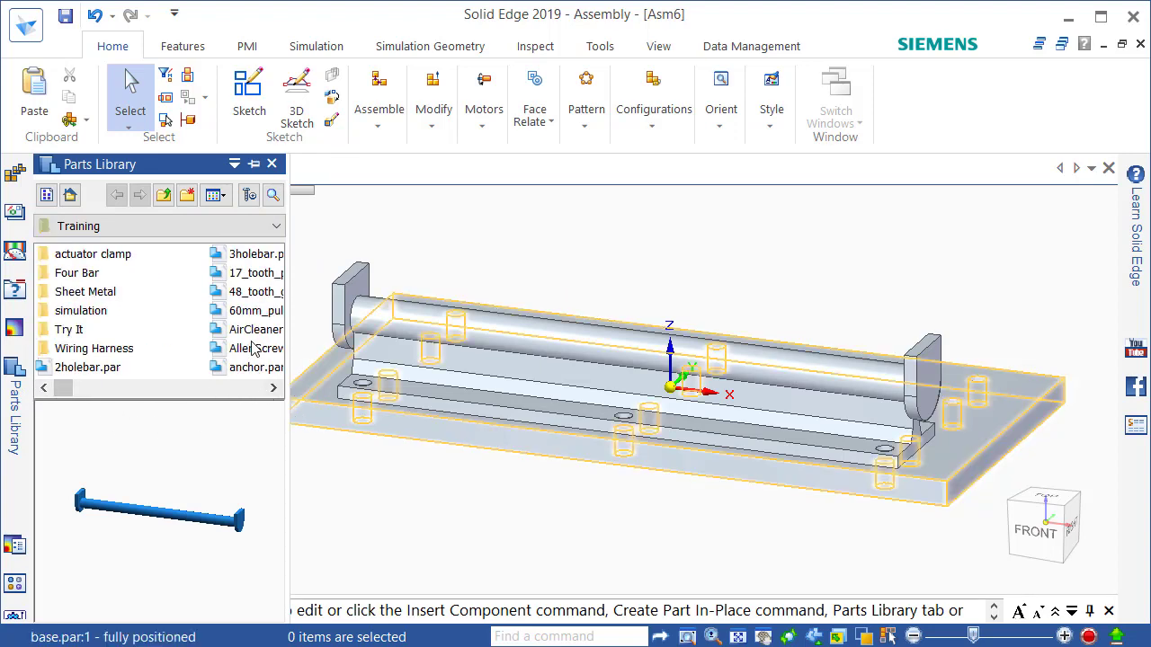
left_click(252, 354)
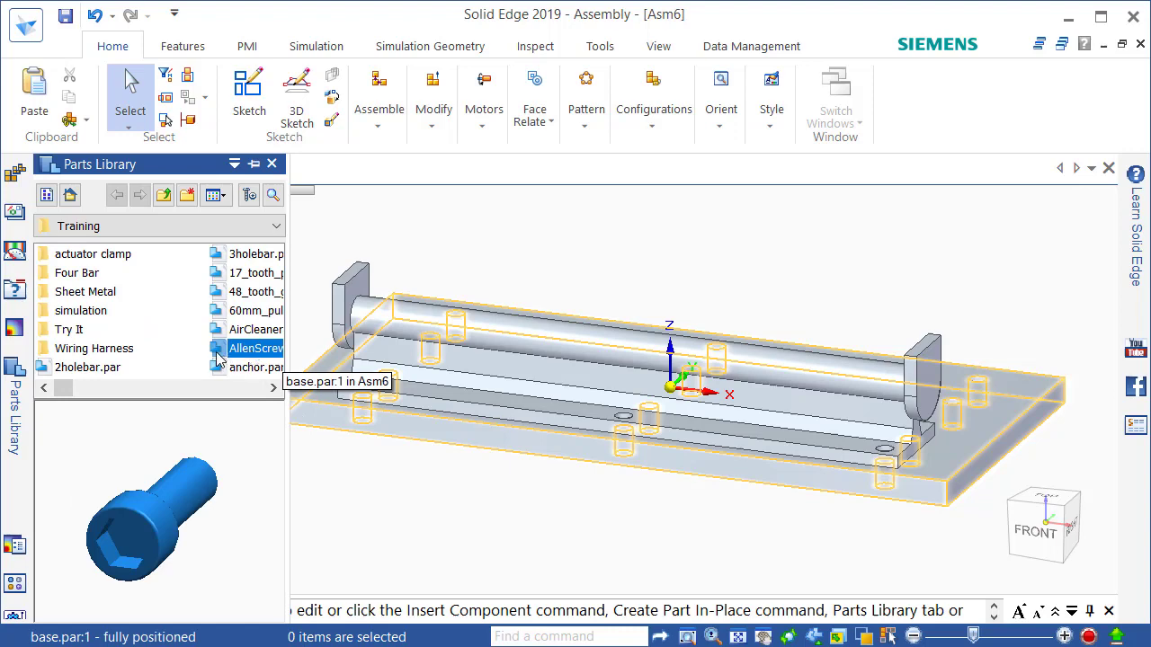
left_click_drag(219, 358, 654, 278)
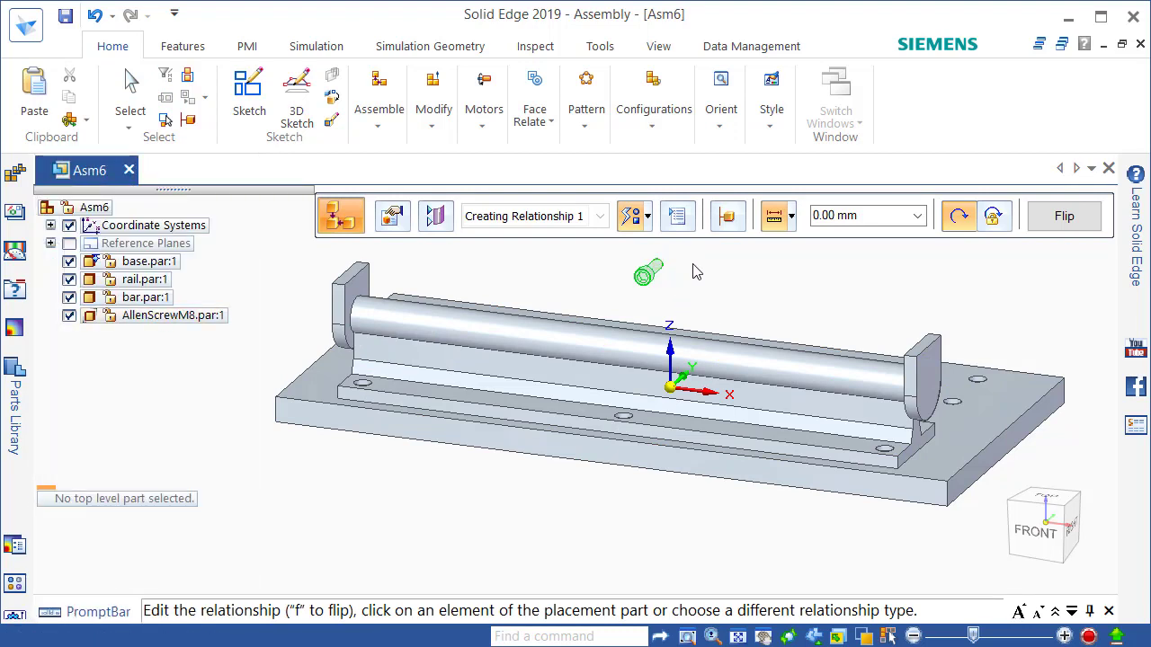
Choose the Insert relationship and align the screw's axis with the rail's near-end hole
left_click(647, 216)
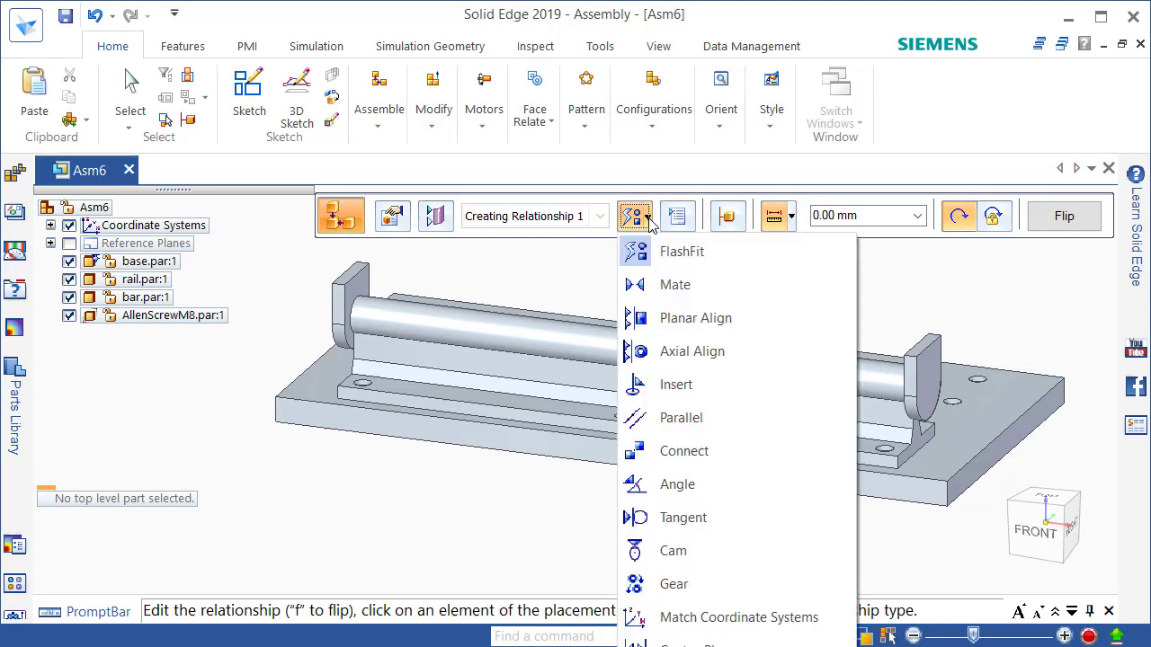
left_click(717, 393)
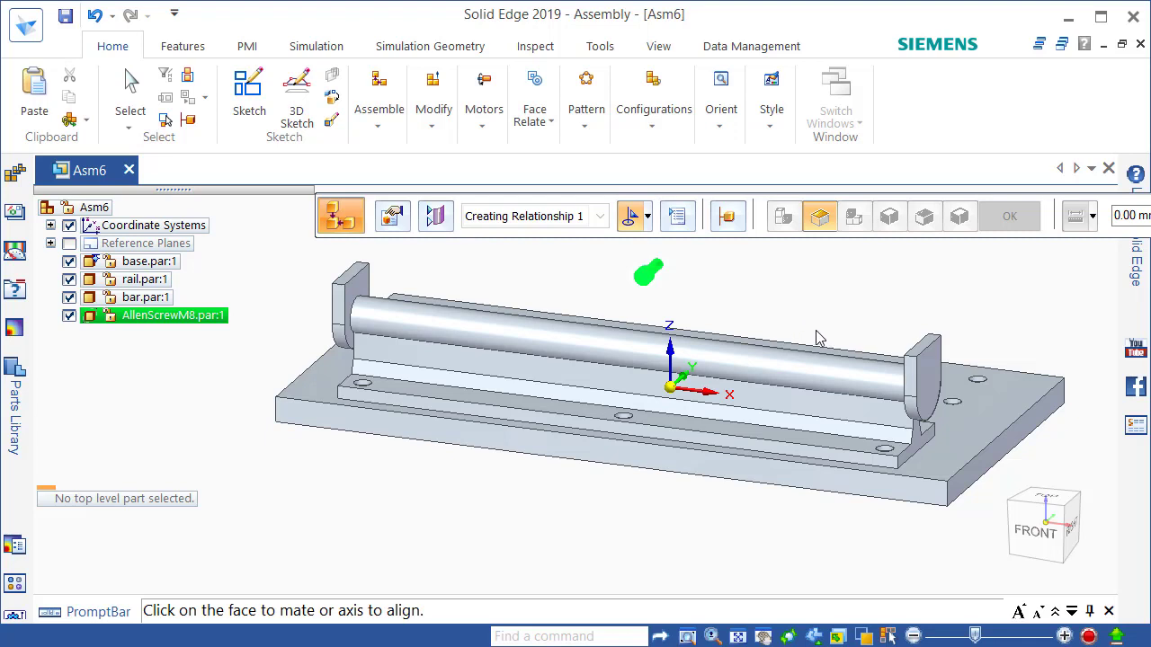
left_click(662, 272)
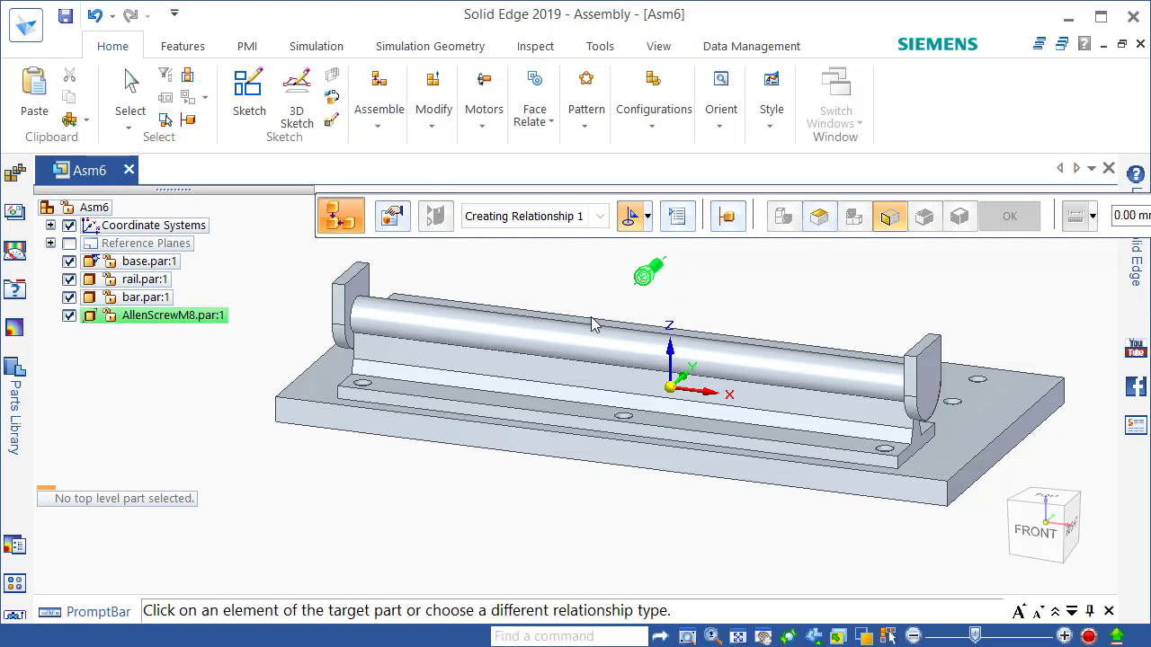
left_click(364, 402)
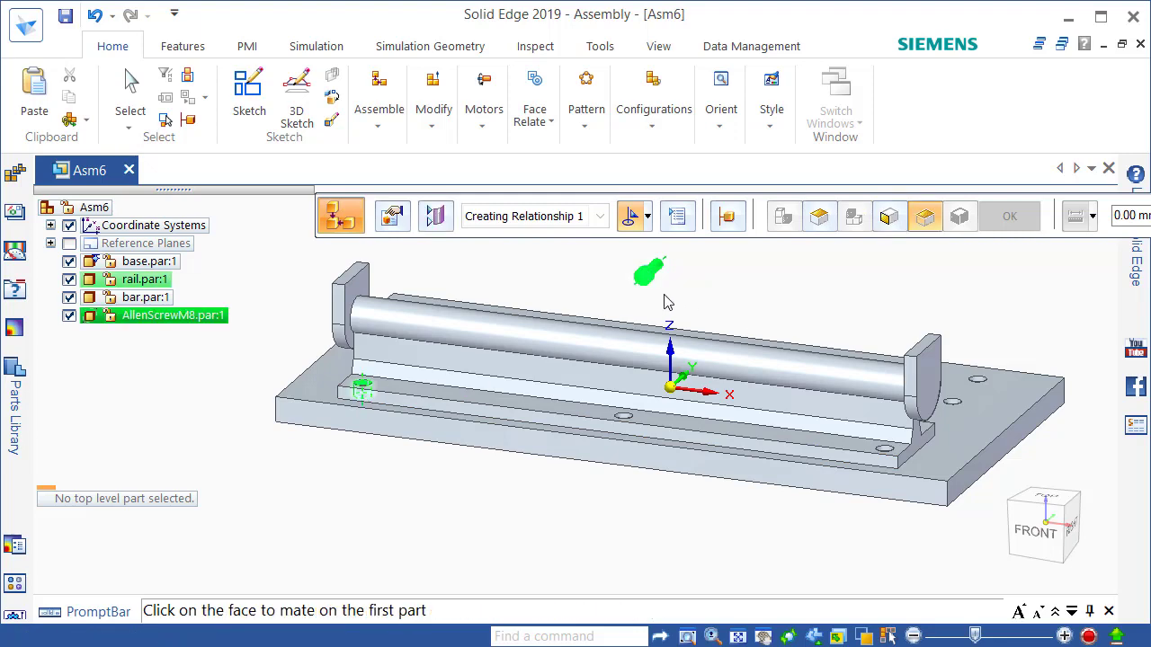
Seat the screw's face on the rail's top face and create the Insert relationship
scroll(670, 275, "up", 3)
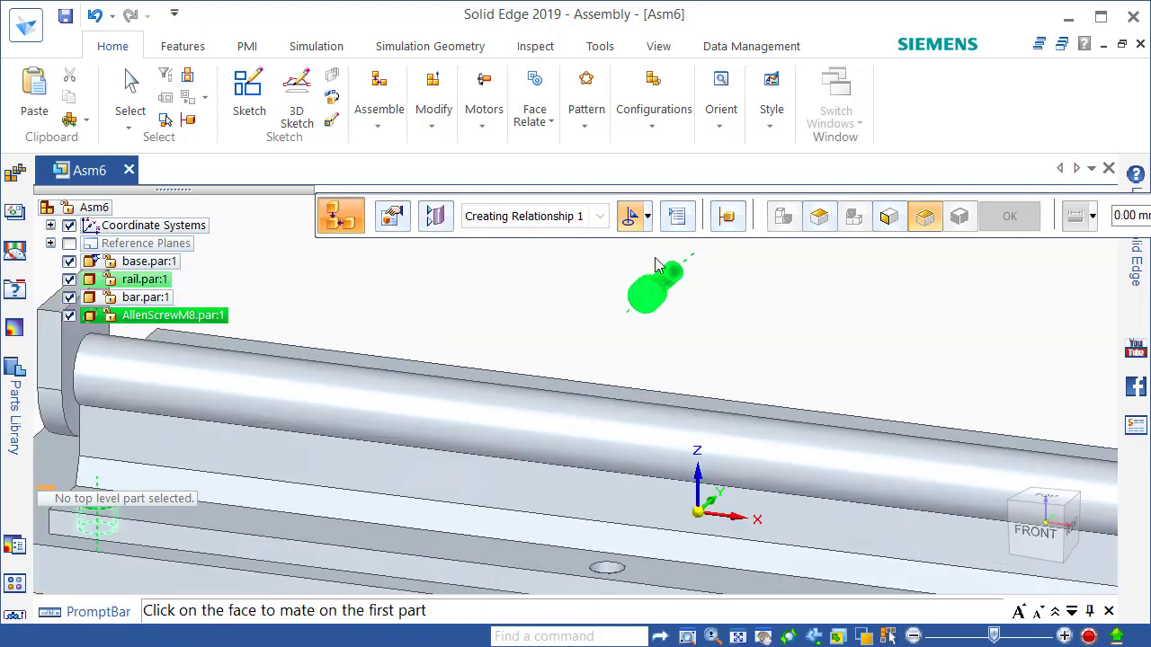
left_click(662, 288)
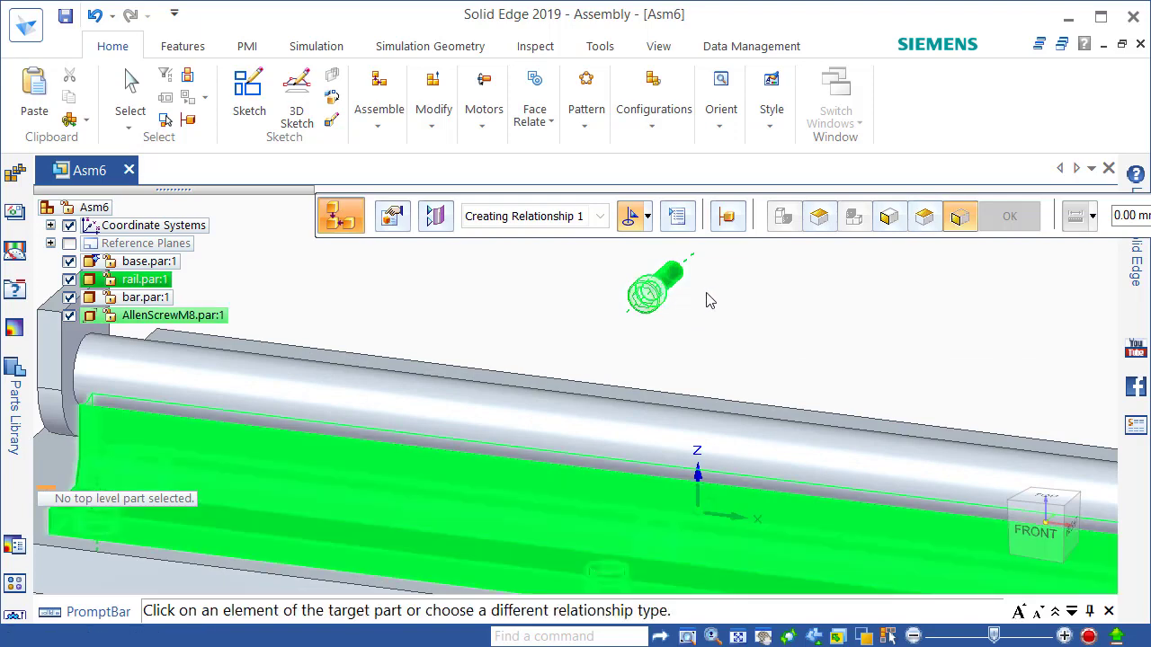
scroll(730, 303, "down", 3)
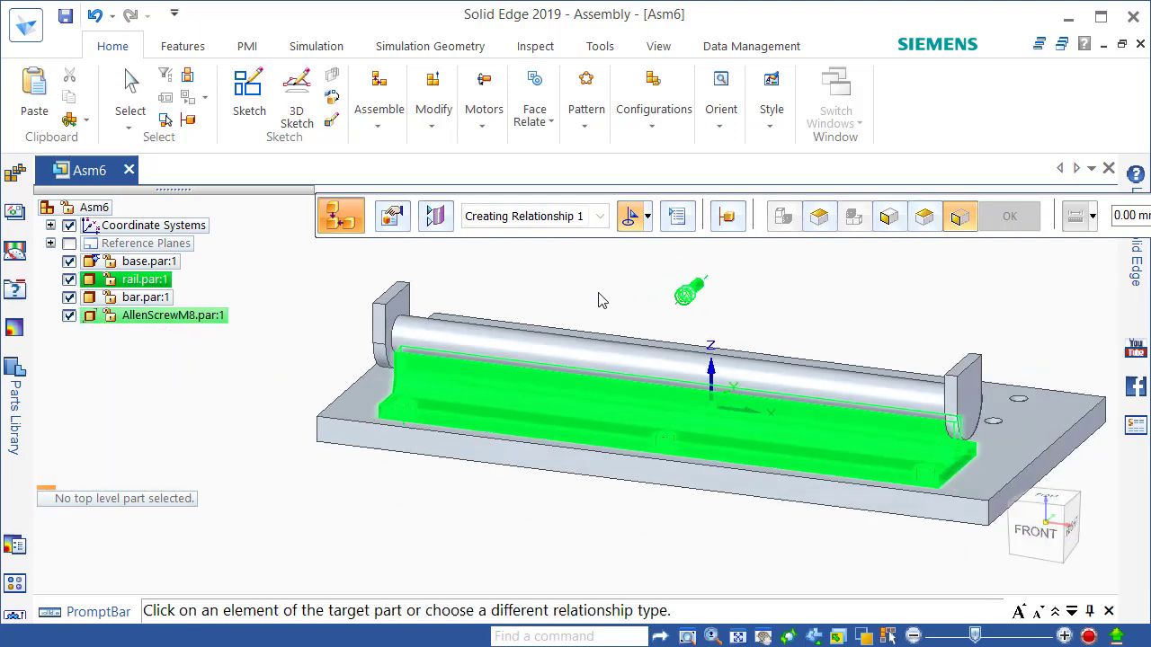
left_click(431, 411)
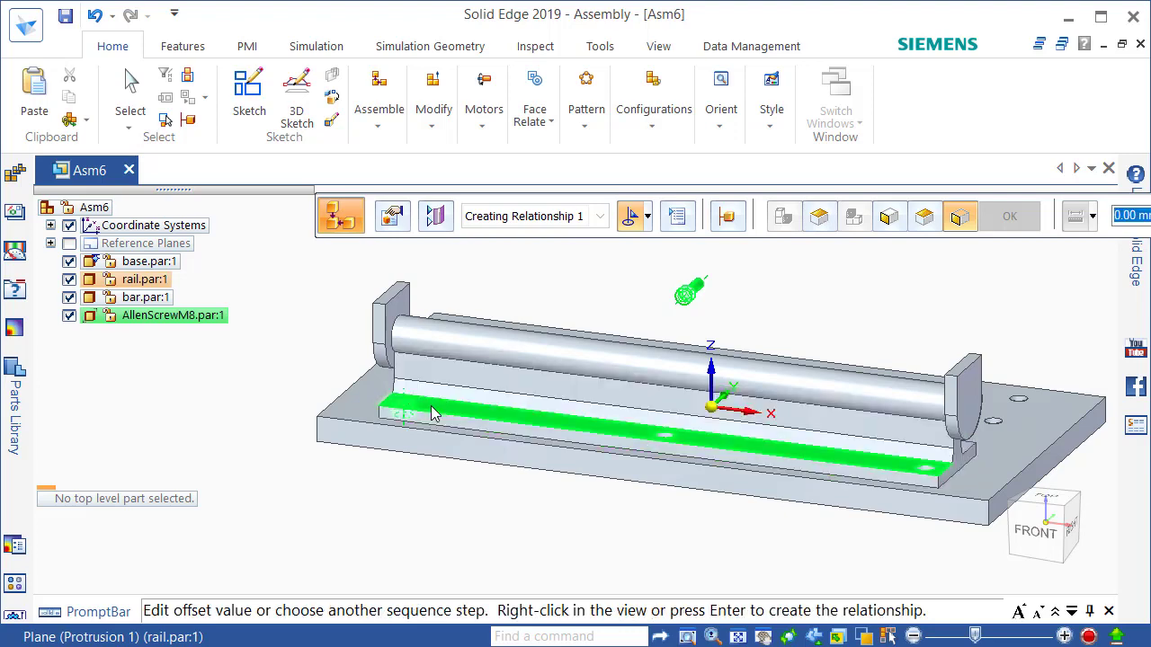
right_click(432, 412)
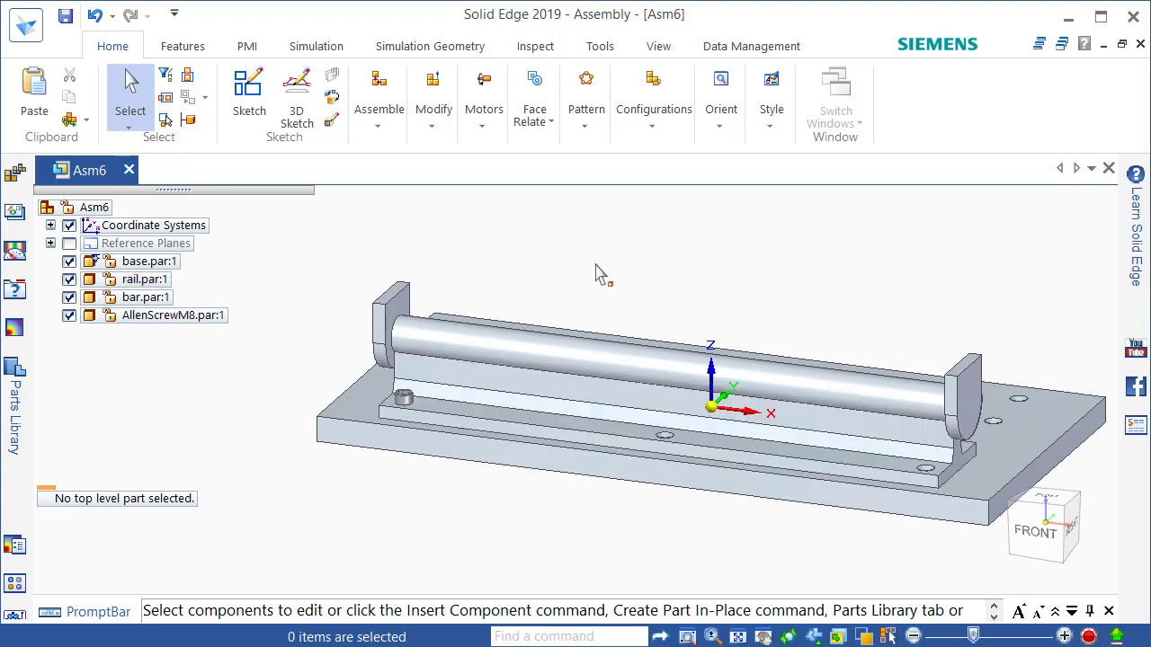
Pattern the Allen screw along the rail's RectangularPattern_1, using the screw's hole as reference, creating Pattern_1
left_click(587, 127)
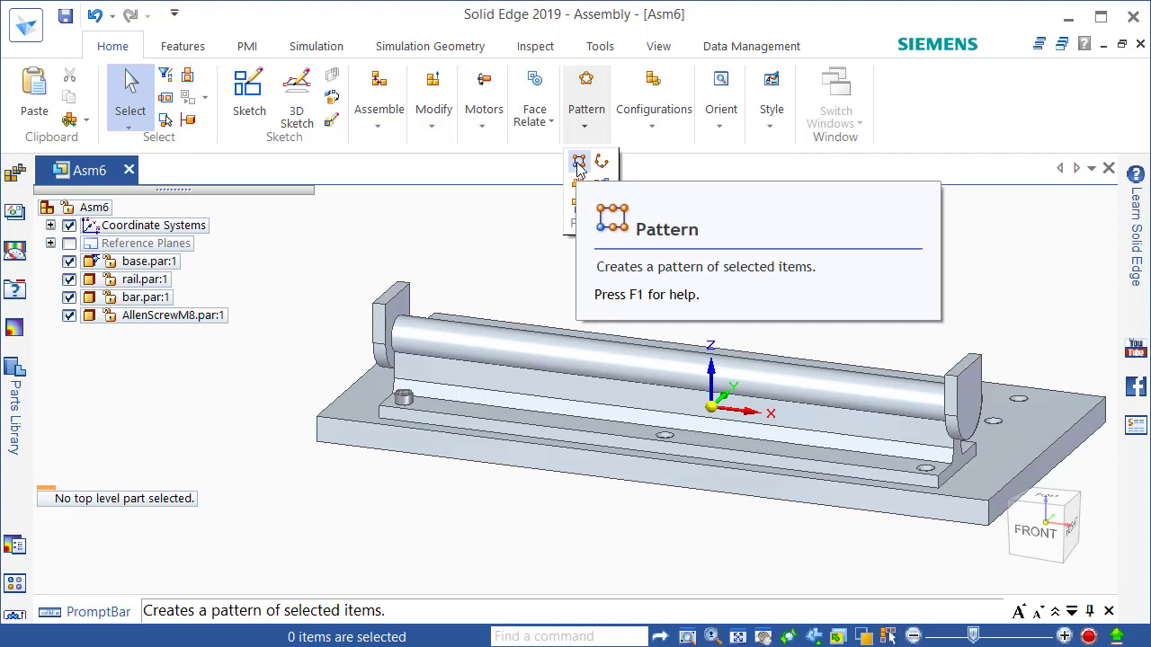
left_click(579, 163)
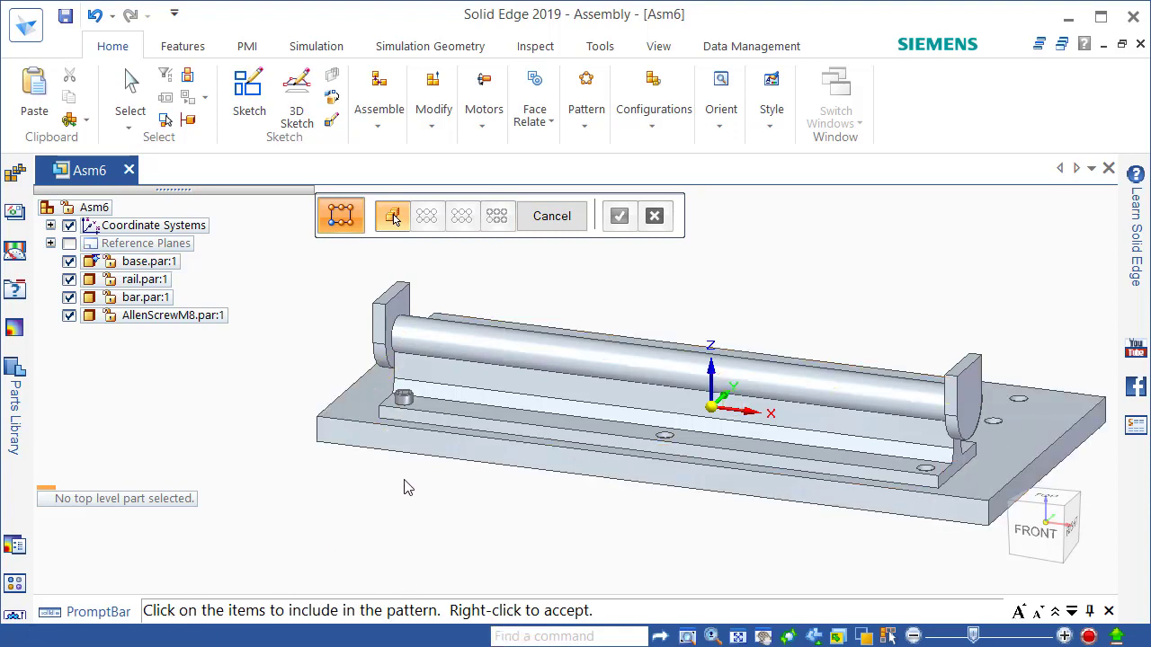
left_click(404, 401)
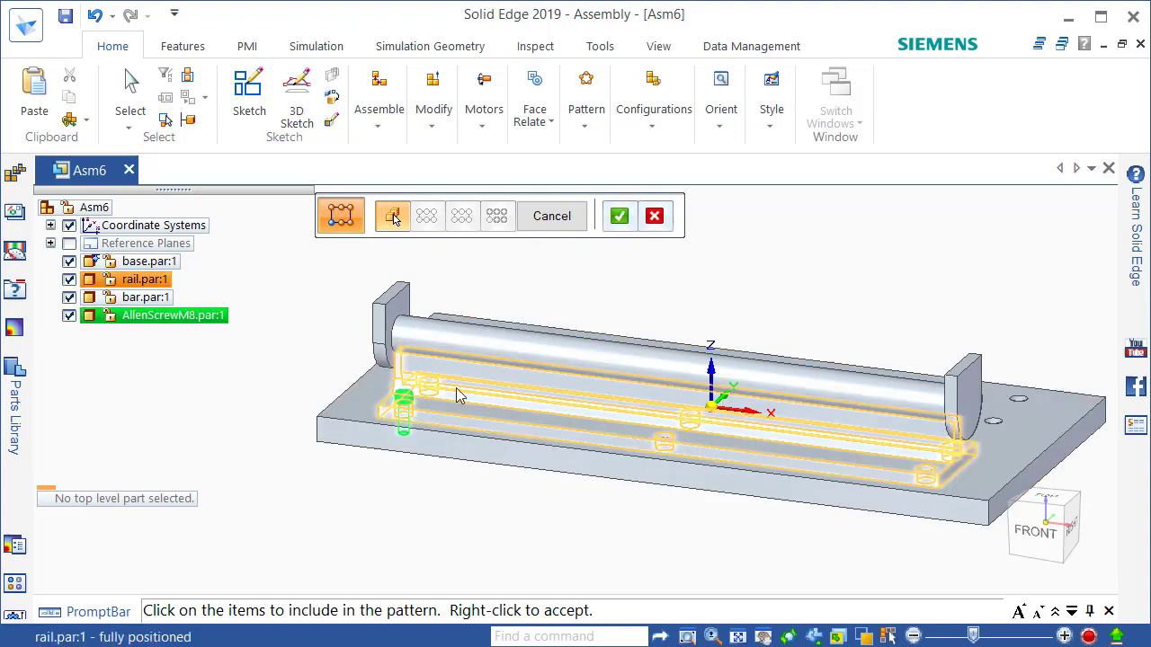
left_click(619, 219)
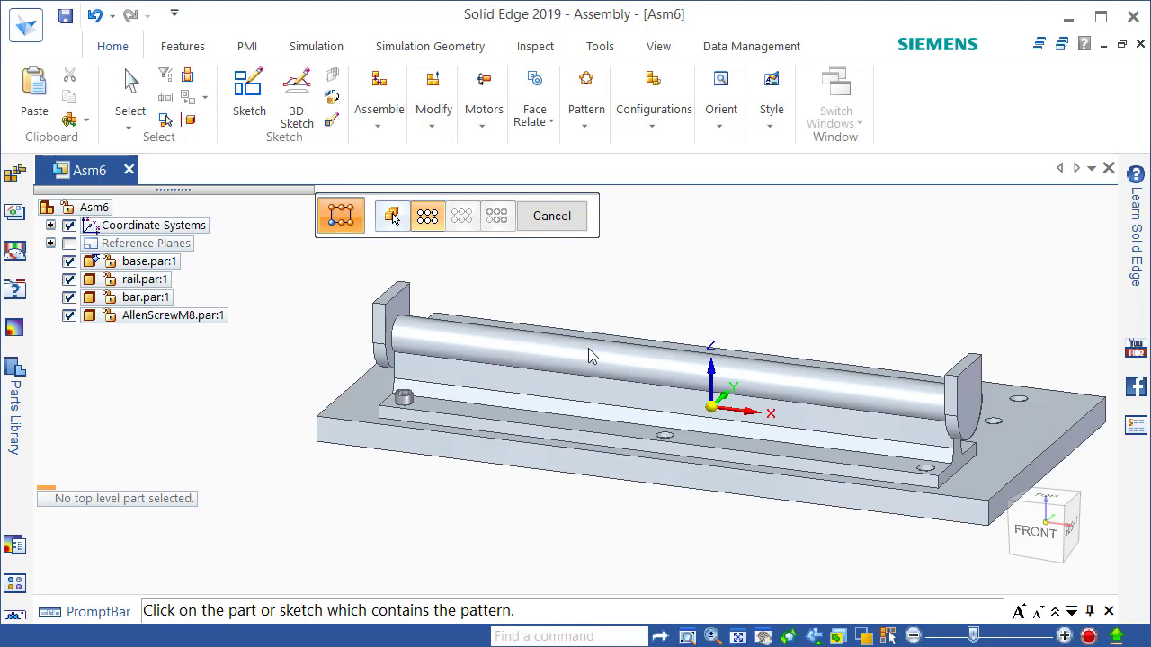
left_click(584, 438)
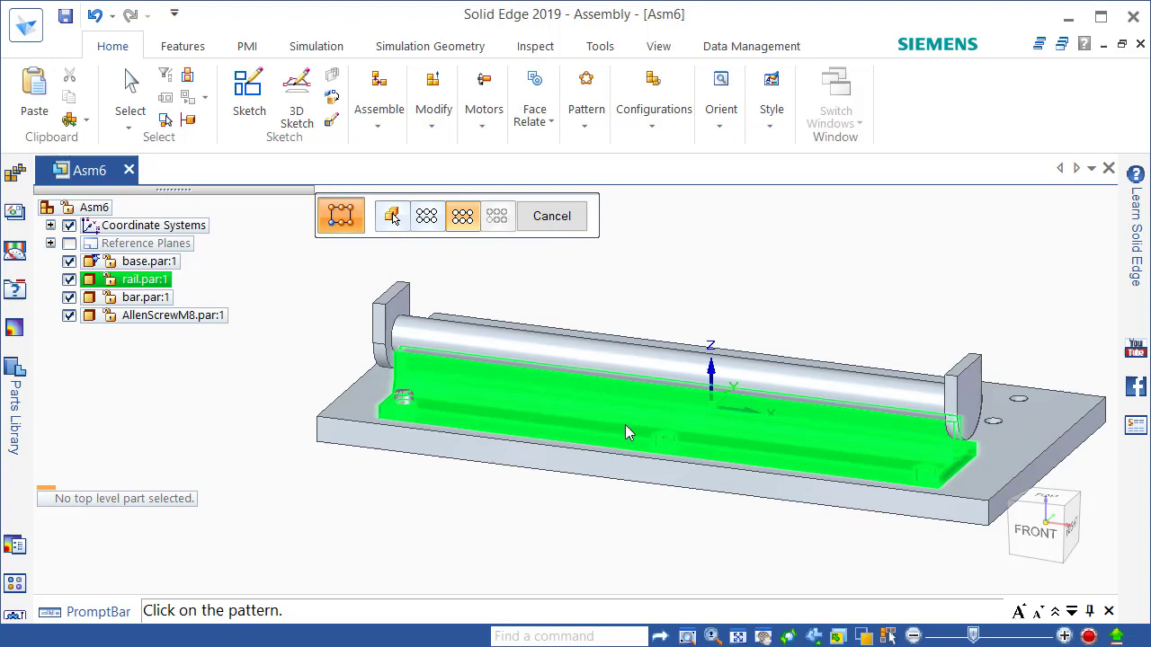
left_click(666, 449)
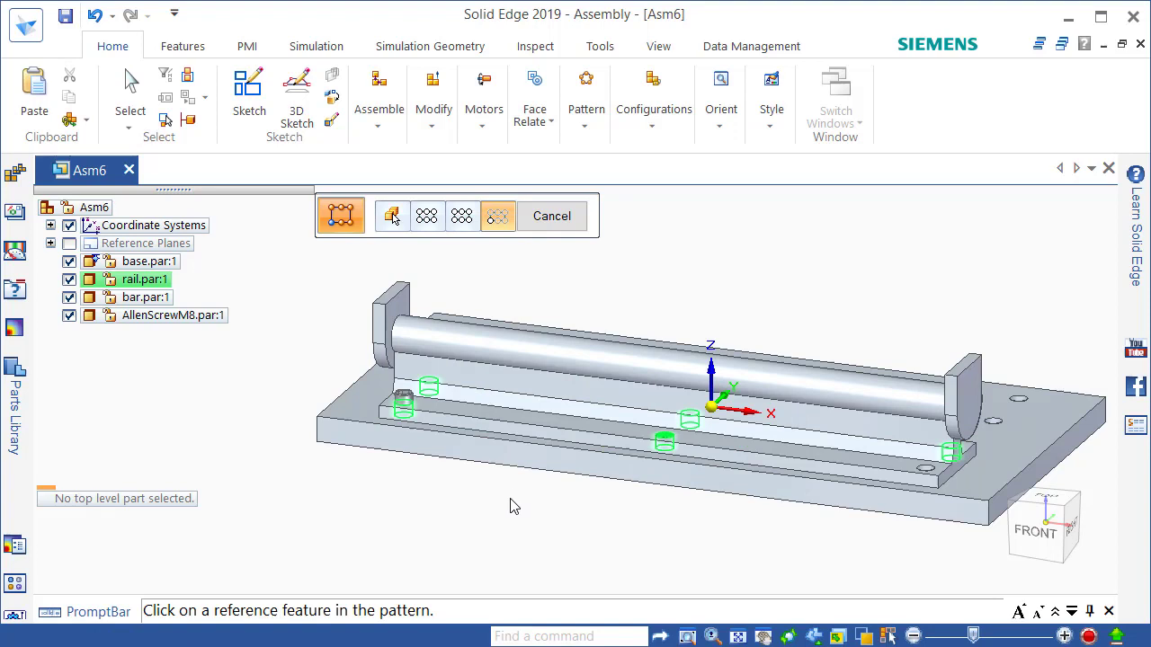
left_click(405, 415)
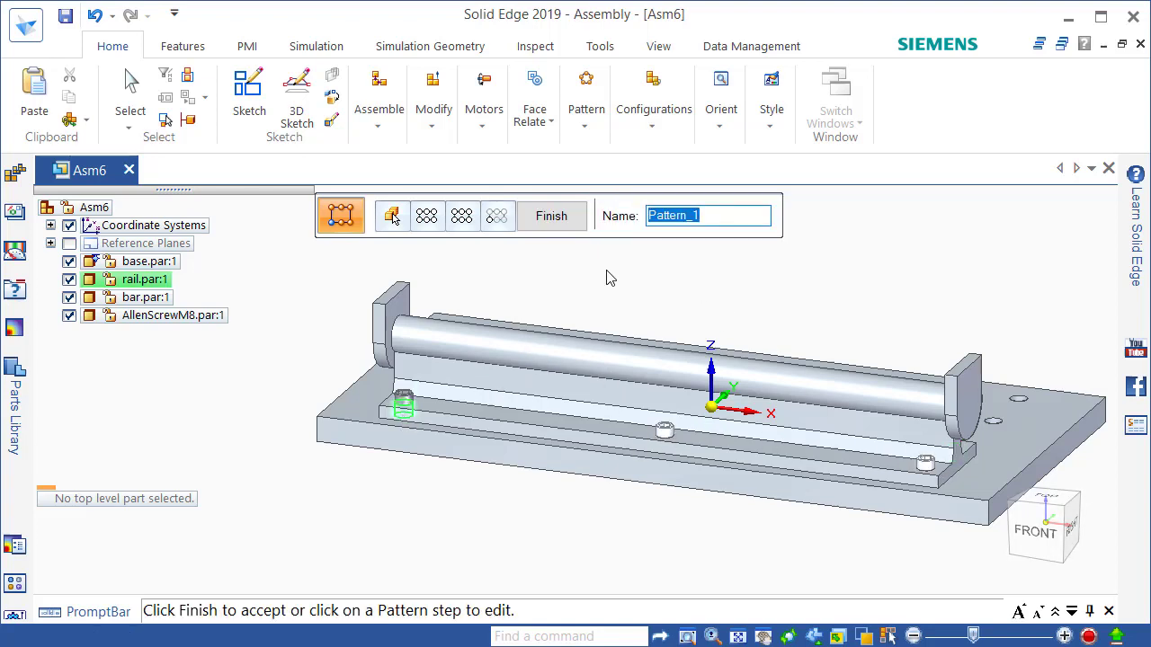
left_click(552, 218)
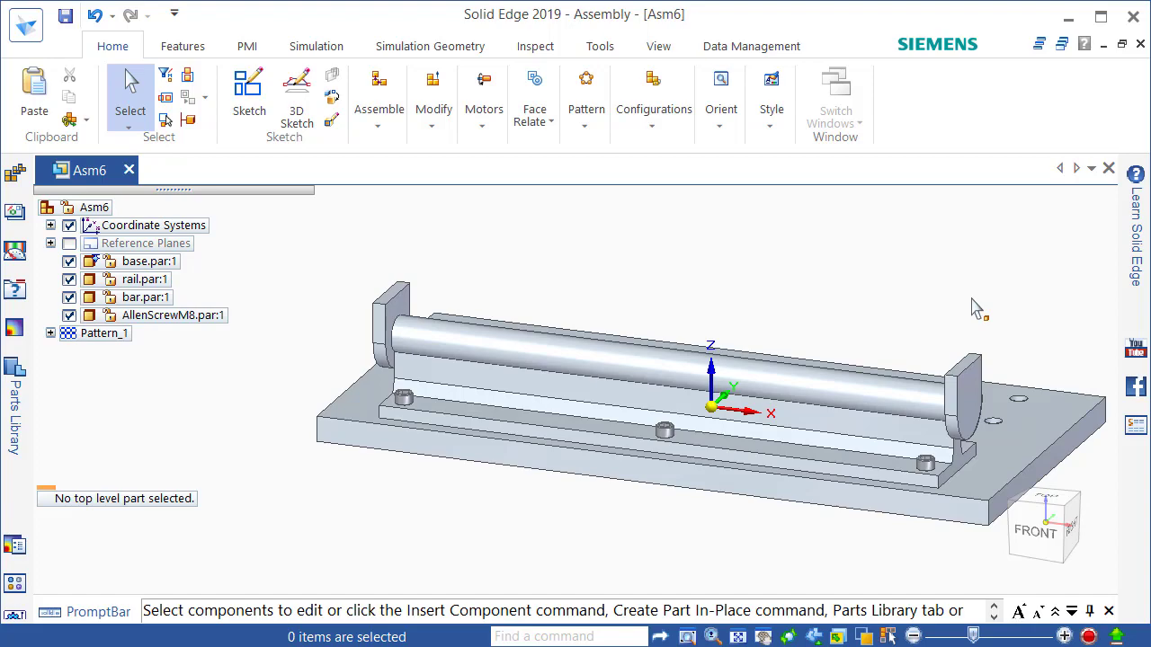
Orbit the assembly to a tilted top view to check the three screws along the rail
middle_click_drag(978, 305, 981, 337)
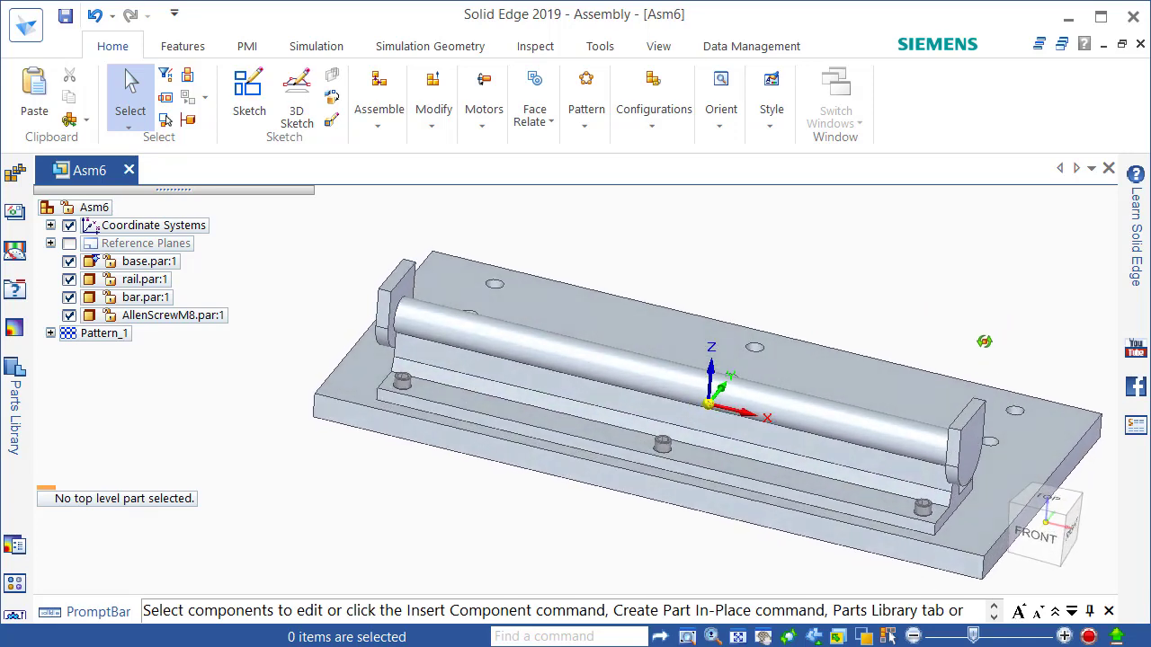